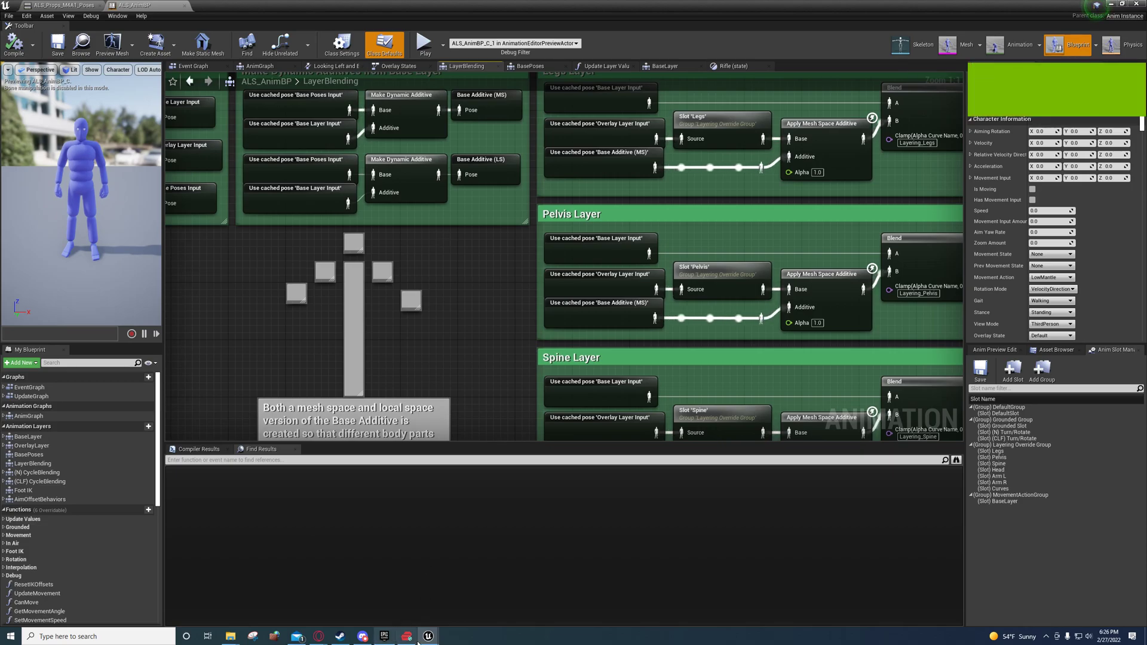
pyautogui.click(234, 598)
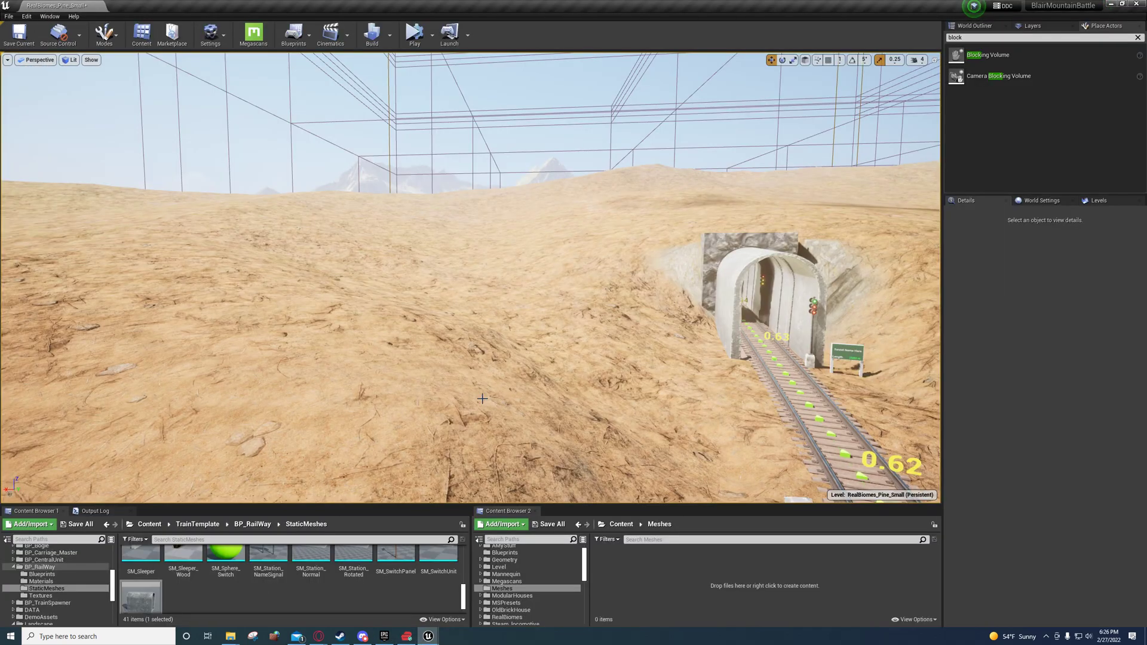
pyautogui.moveTo(471, 277); pyautogui.dragTo(747, 250, button='right')
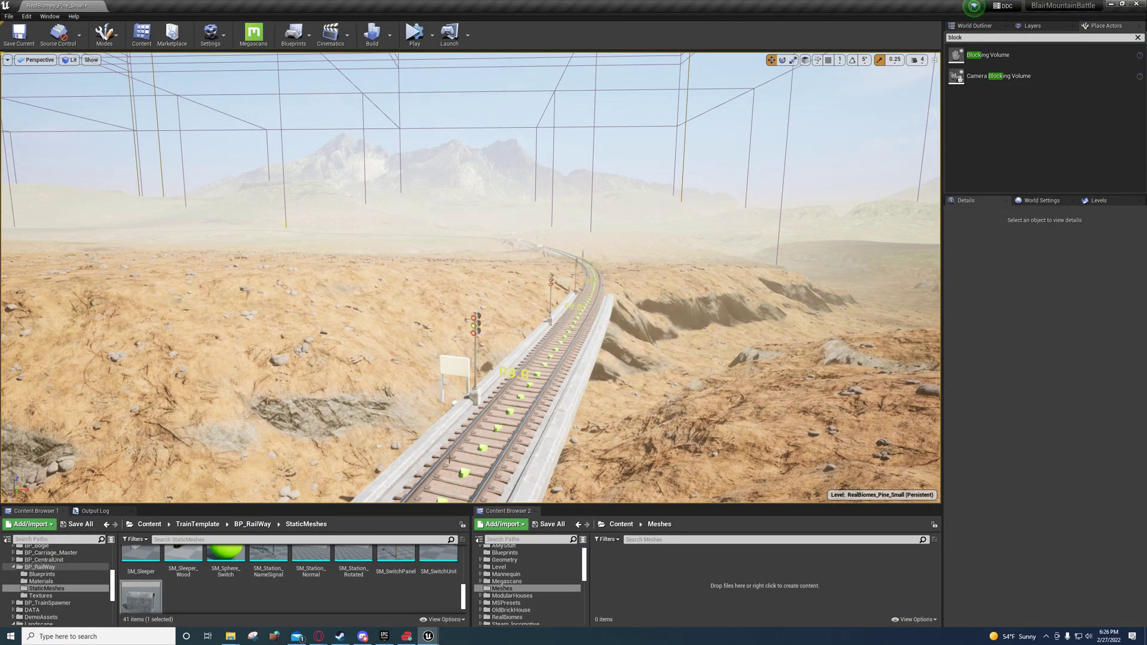
pyautogui.click(1111, 4)
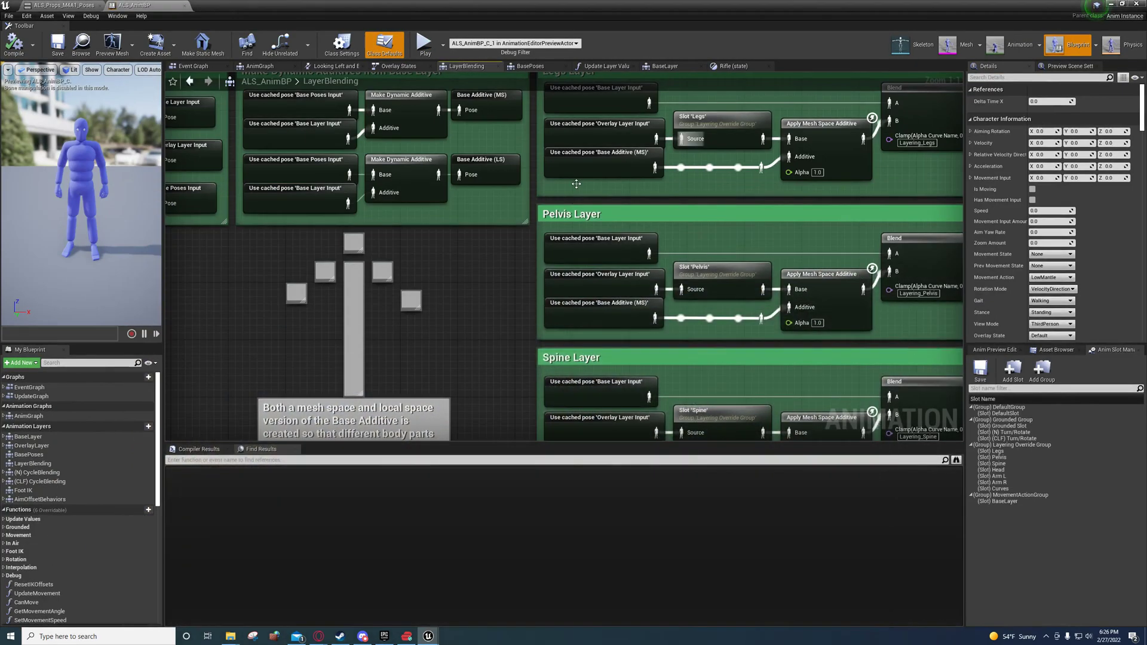
# Select the 'Overlay Layer Input' cached pose nodes in the Legs Layer and Pelvis Layer of the LayerBlending graph.
pyautogui.moveTo(444, 276); pyautogui.dragTo(459, 408, button='right')
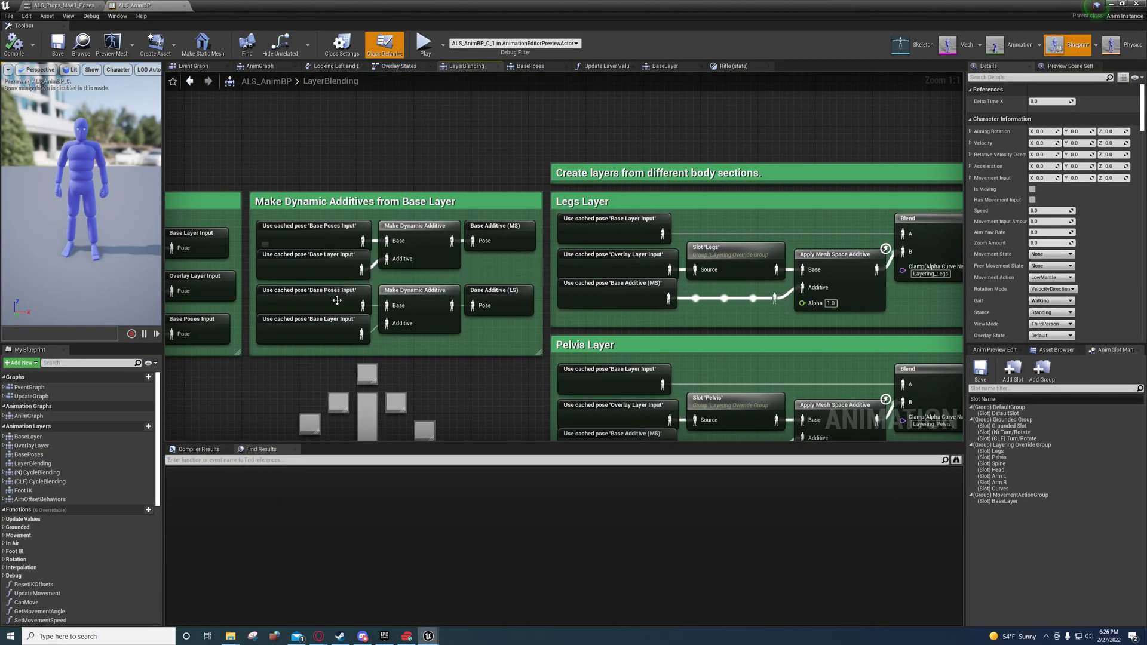
pyautogui.moveTo(506, 233); pyautogui.dragTo(332, 172, button='right')
pyautogui.moveTo(506, 233); pyautogui.dragTo(415, 277, button='right')
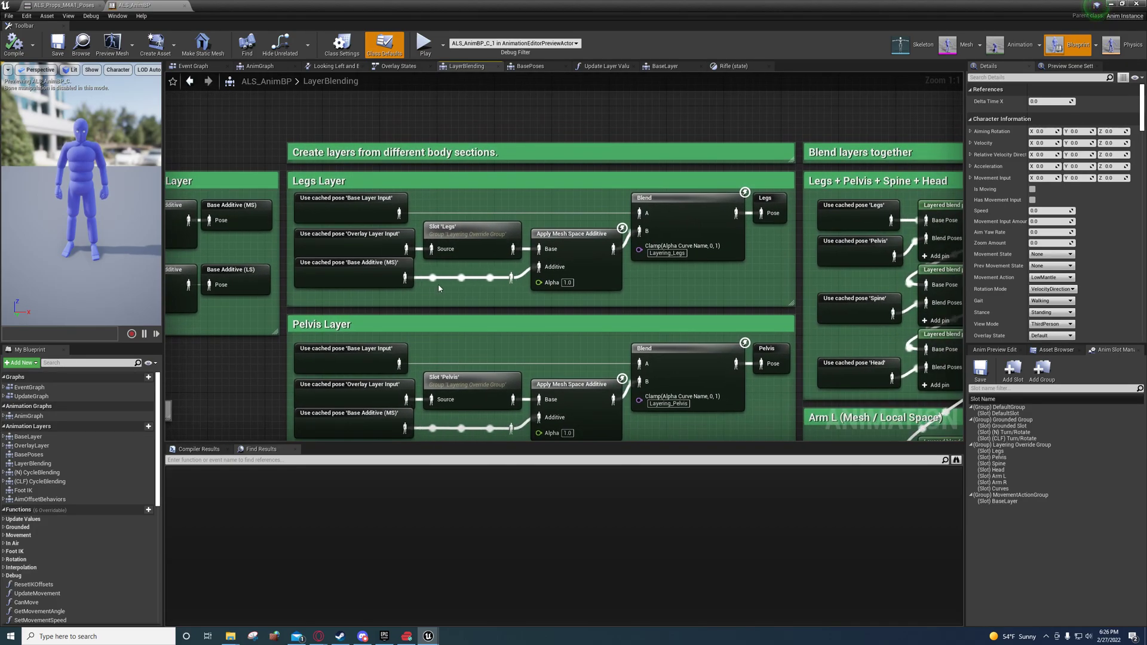
pyautogui.moveTo(454, 324); pyautogui.dragTo(478, 258, button='right')
pyautogui.click(444, 206)
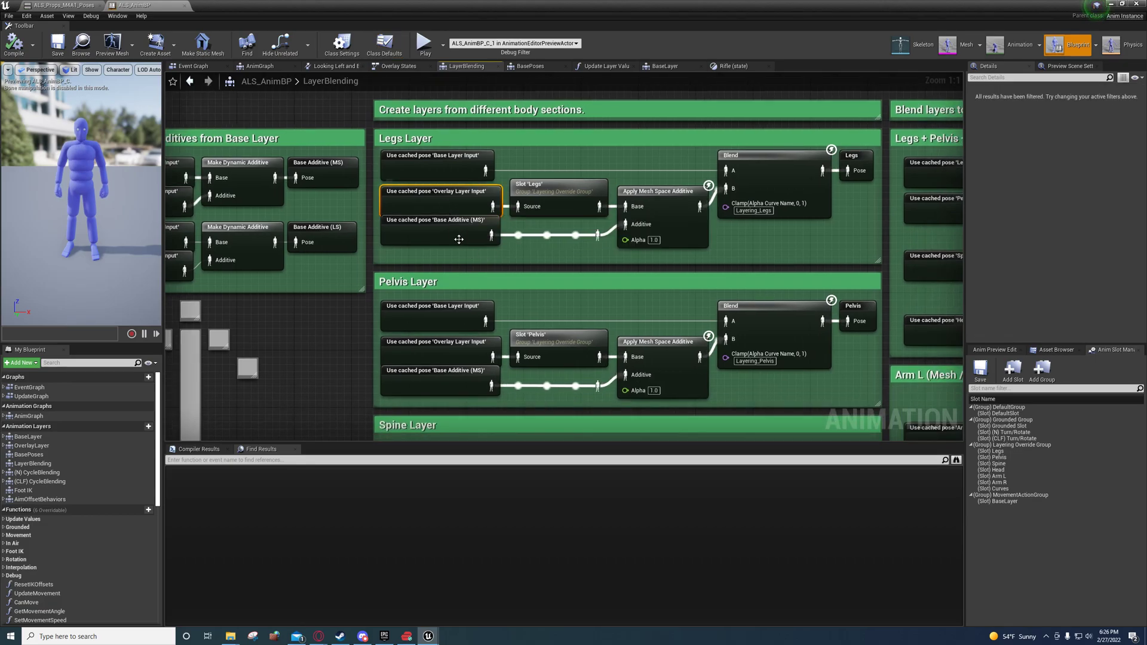
pyautogui.moveTo(466, 266); pyautogui.dragTo(419, 229, button='right')
pyautogui.keyDown('ctrl'); pyautogui.click(390, 305); pyautogui.keyUp('ctrl')
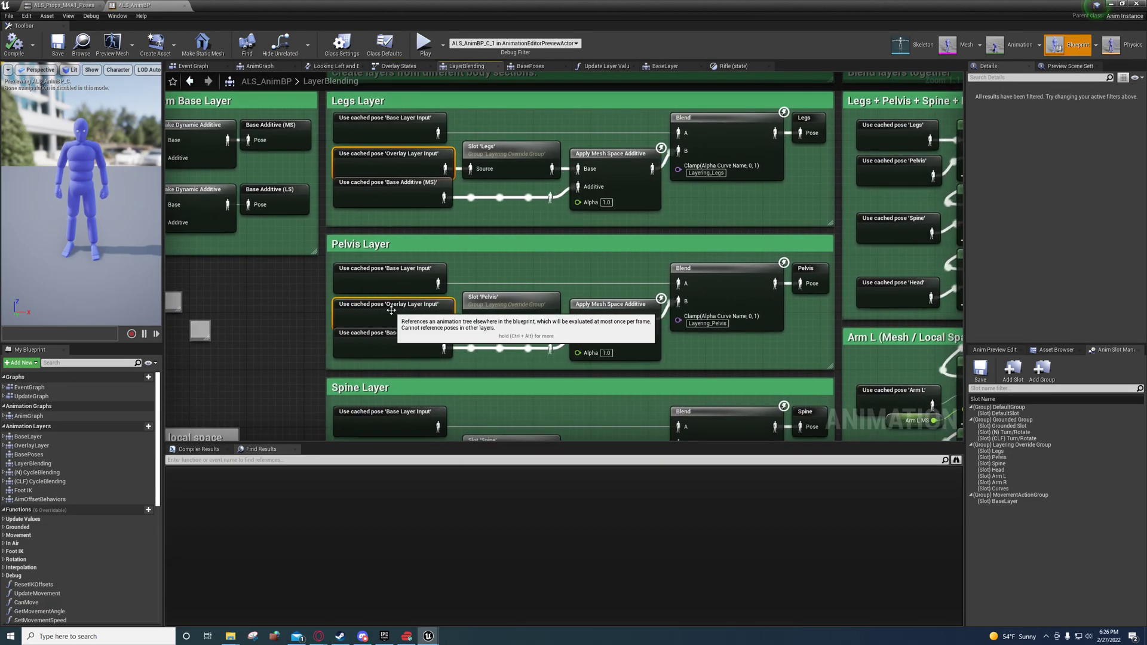
# Add the 'Overlay Layer Input' cached pose nodes of the Spine, Head, Arm L and Arm R layers to the selection.
pyautogui.moveTo(448, 269); pyautogui.dragTo(438, 167, button='right')
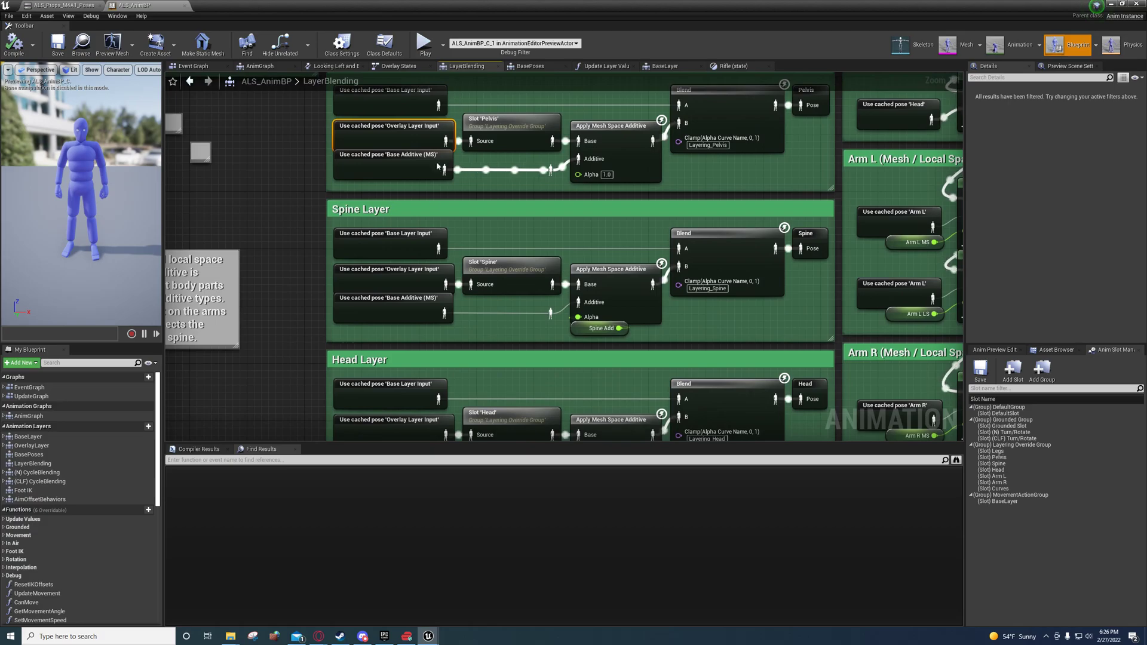
pyautogui.click(406, 275)
pyautogui.moveTo(455, 254); pyautogui.dragTo(453, 108, button='right')
pyautogui.keyDown('ctrl'); pyautogui.click(401, 282); pyautogui.keyUp('ctrl')
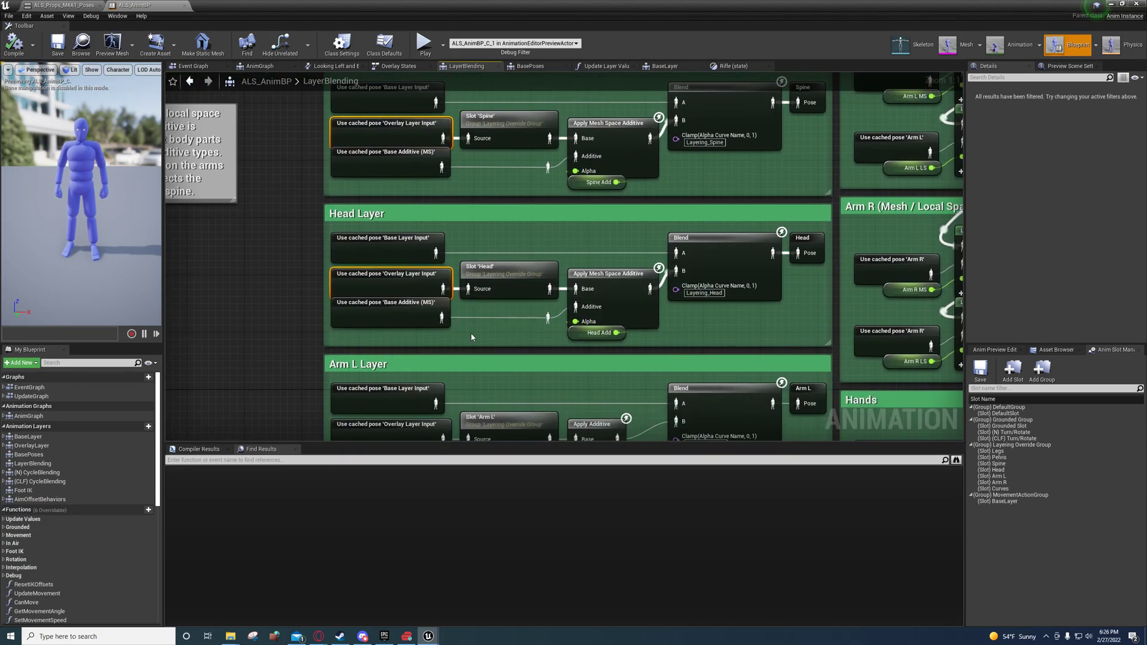
pyautogui.moveTo(471, 332); pyautogui.dragTo(482, 138, button='right')
pyautogui.keyDown('ctrl'); pyautogui.click(412, 241); pyautogui.keyUp('ctrl')
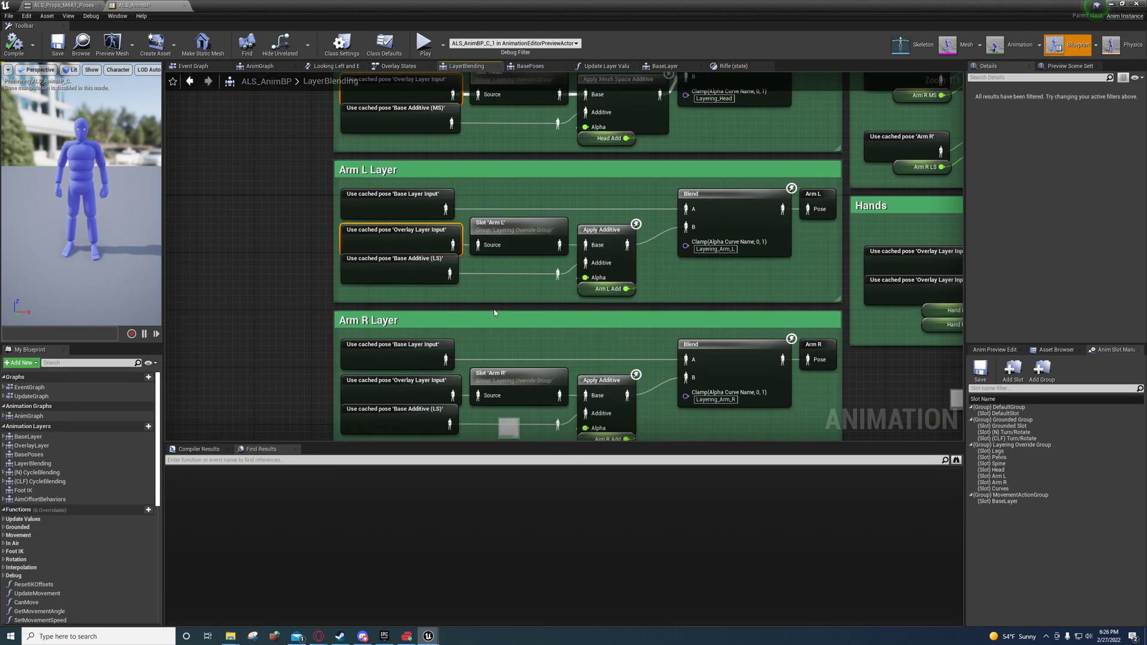
pyautogui.moveTo(412, 242); pyautogui.dragTo(398, 116, button='right')
pyautogui.keyDown('ctrl'); pyautogui.click(387, 257); pyautogui.keyUp('ctrl')
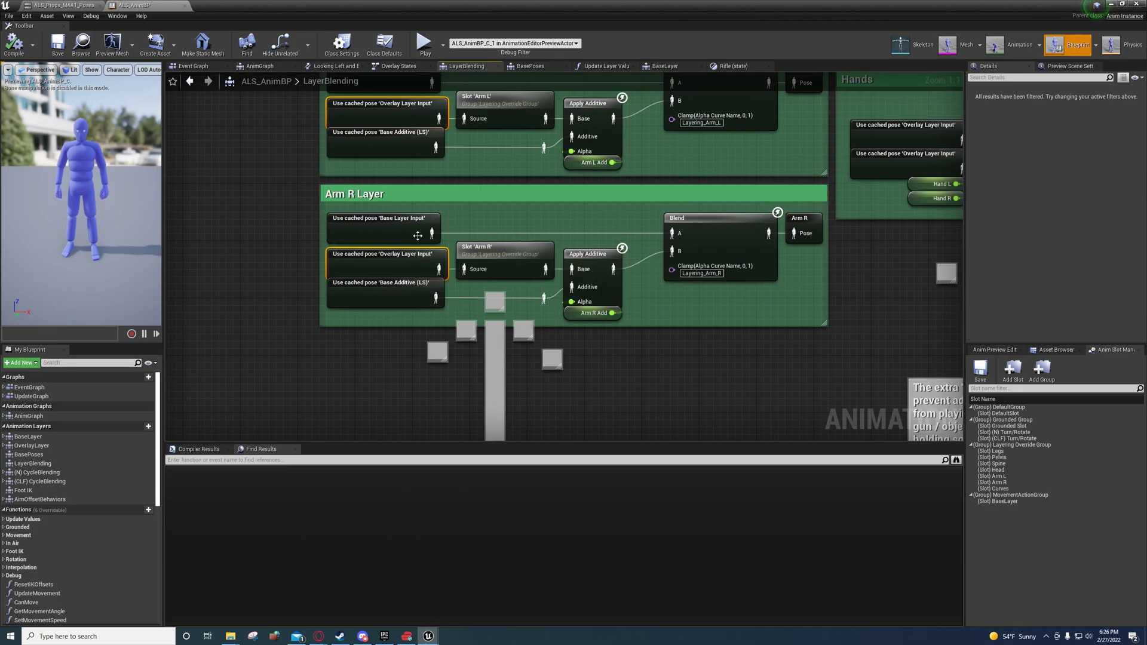
# Go from the upper 'Base Poses Input' cached pose in the dynamic additives section to its source node in the Inputs section.
pyautogui.moveTo(418, 235); pyautogui.dragTo(422, 419, button='right')
pyautogui.moveTo(487, 234); pyautogui.dragTo(489, 406, button='right')
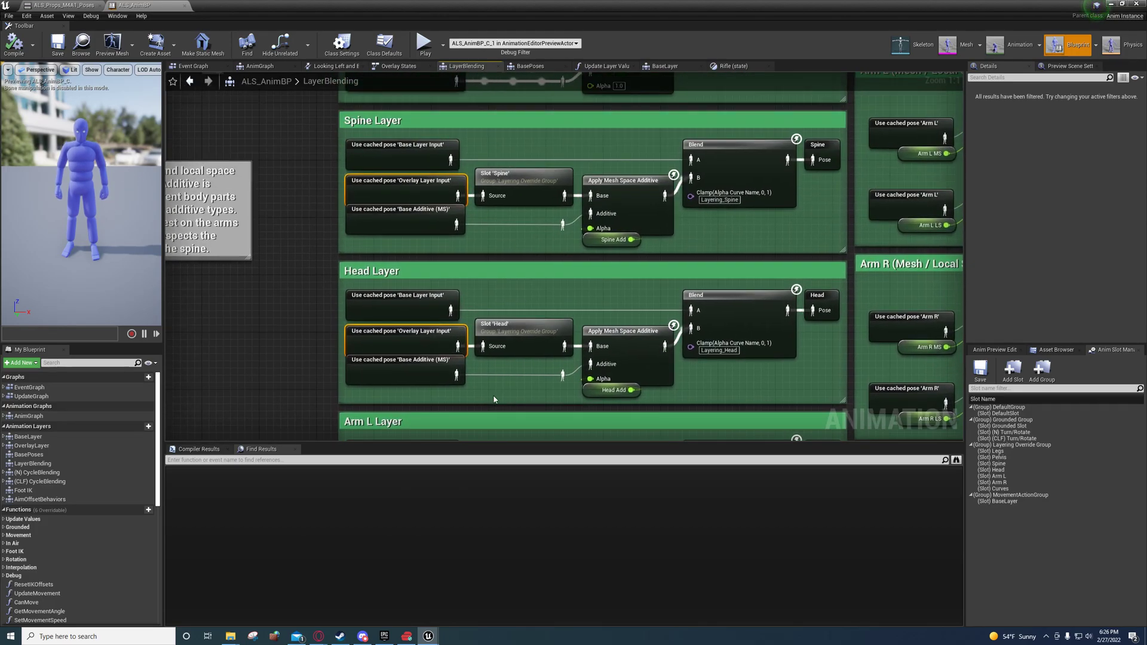
pyautogui.moveTo(525, 240); pyautogui.dragTo(491, 435, button='right')
pyautogui.moveTo(465, 199); pyautogui.dragTo(695, 271, button='right')
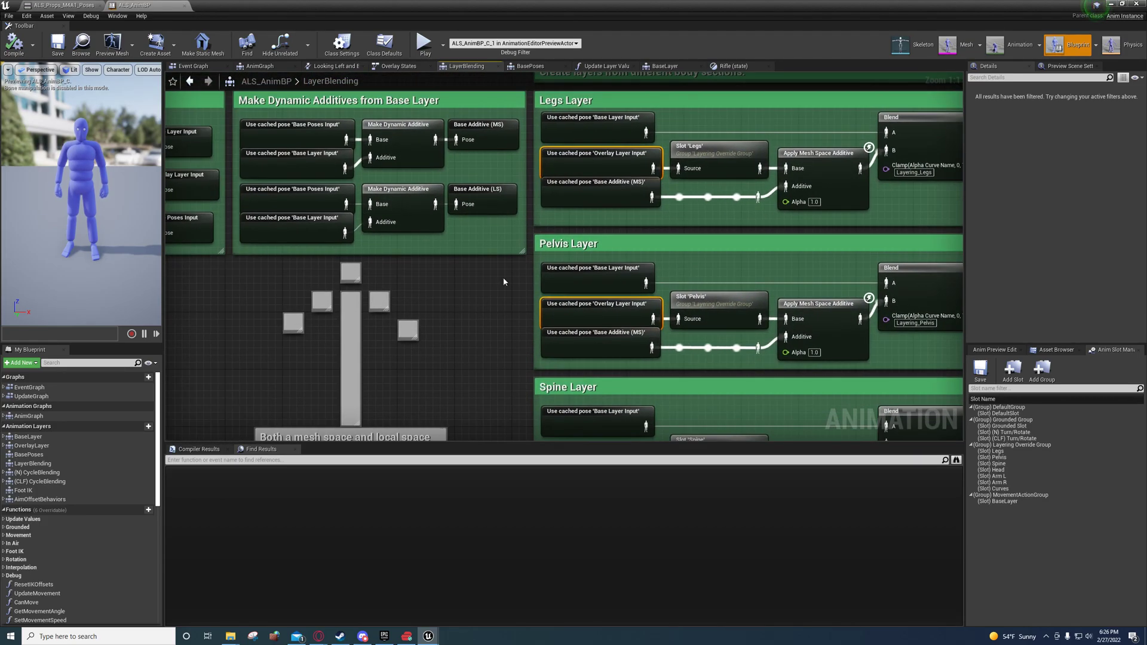
pyautogui.moveTo(468, 299)
pyautogui.mouseDown(button='right')
pyautogui.moveTo(571, 324)
pyautogui.moveTo(486, 296)
pyautogui.mouseUp(button='right')
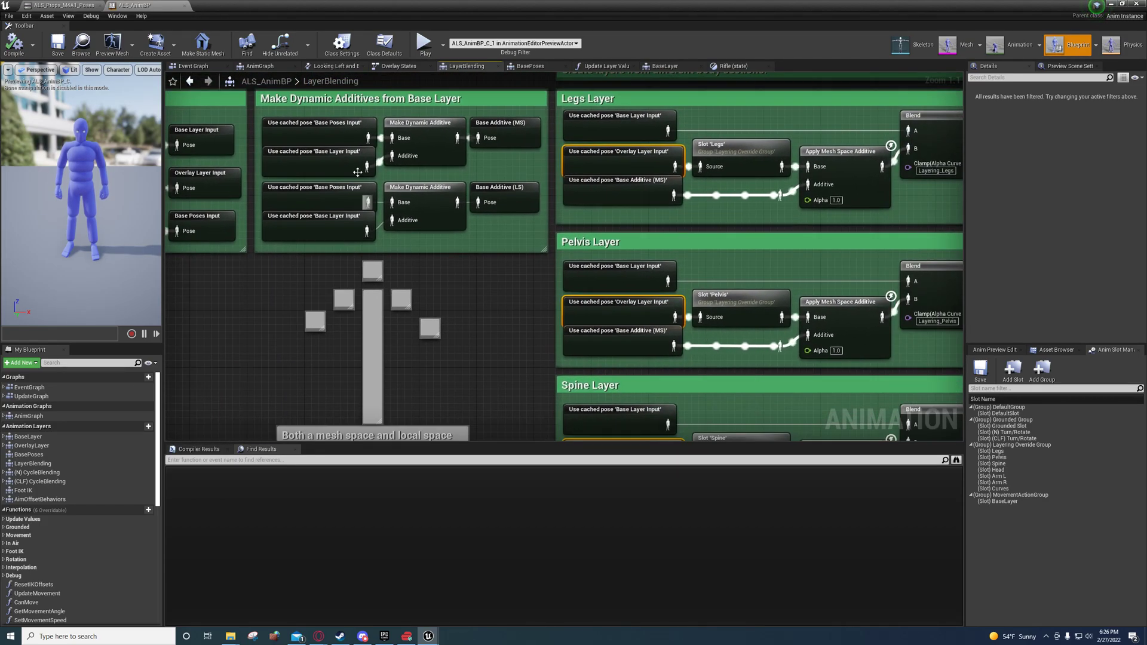
pyautogui.click(334, 135)
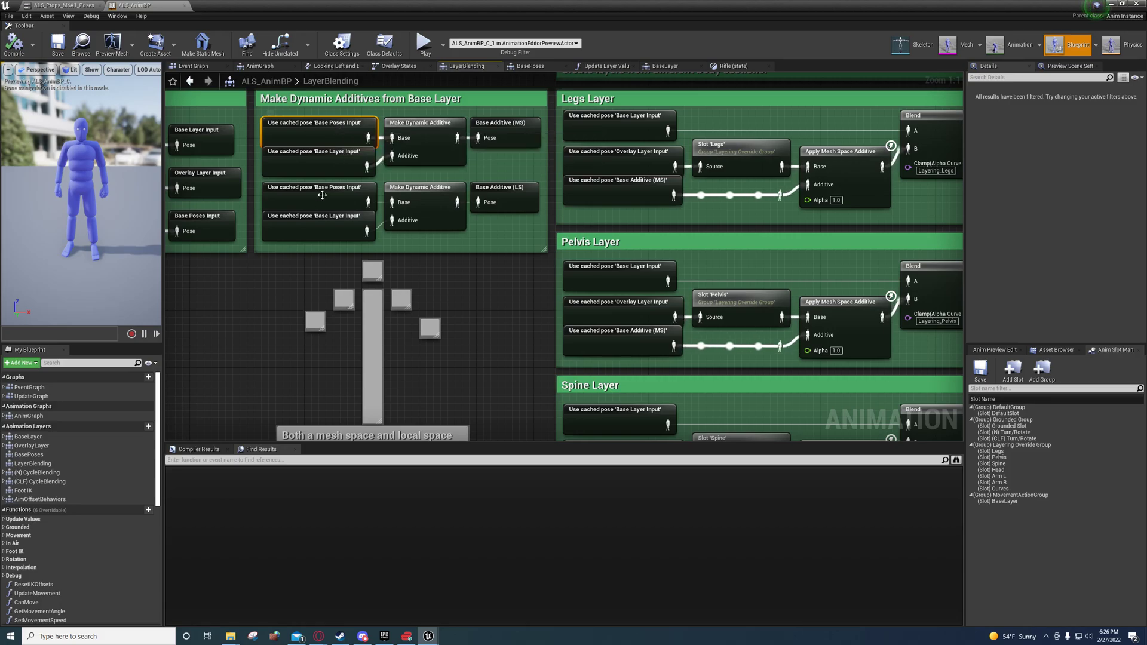
pyautogui.doubleClick(330, 134)
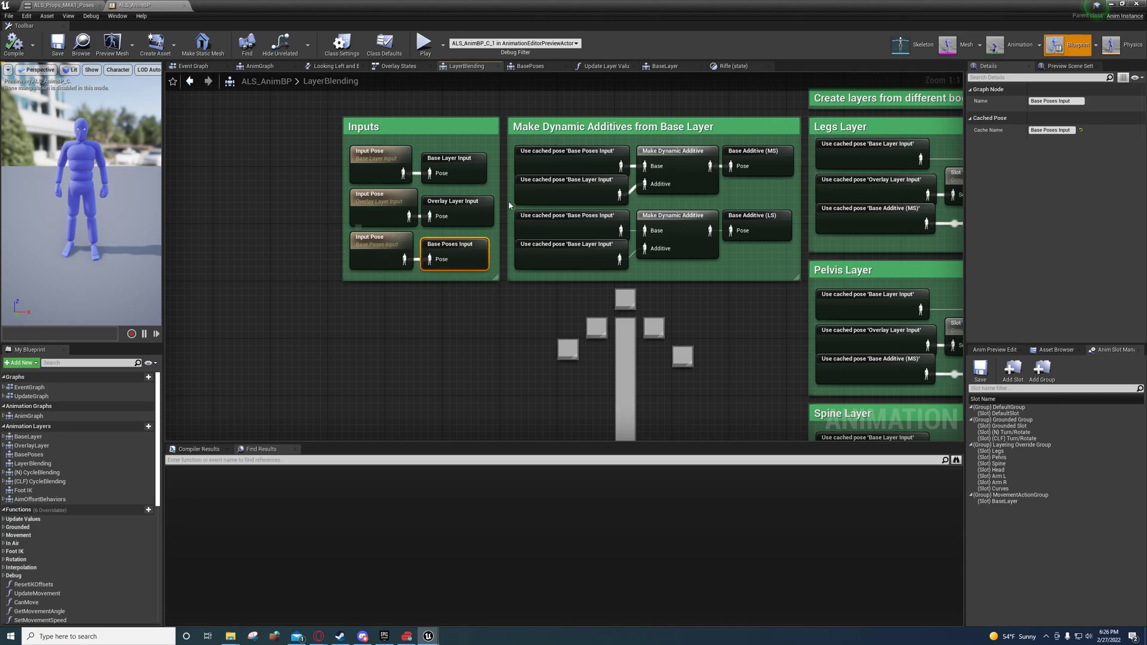
# Examine the BasePoses graph and preview its ALS_N_Pose and ALS_CLF_Pose animations, ending back in the animation blueprint.
pyautogui.click(531, 66)
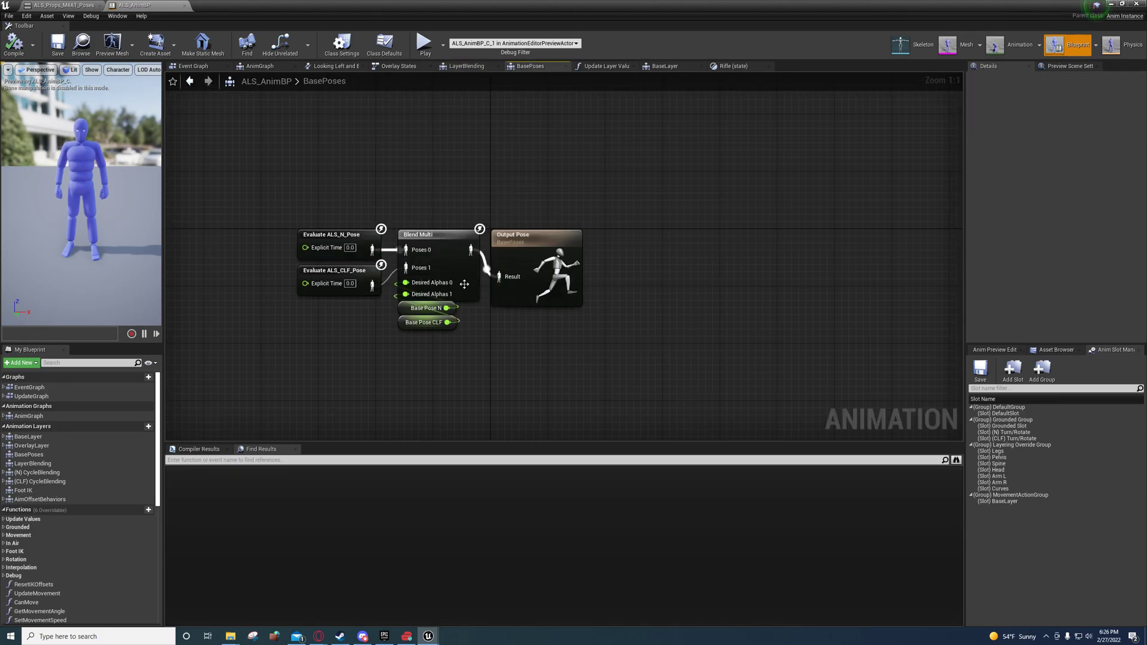
pyautogui.doubleClick(337, 248)
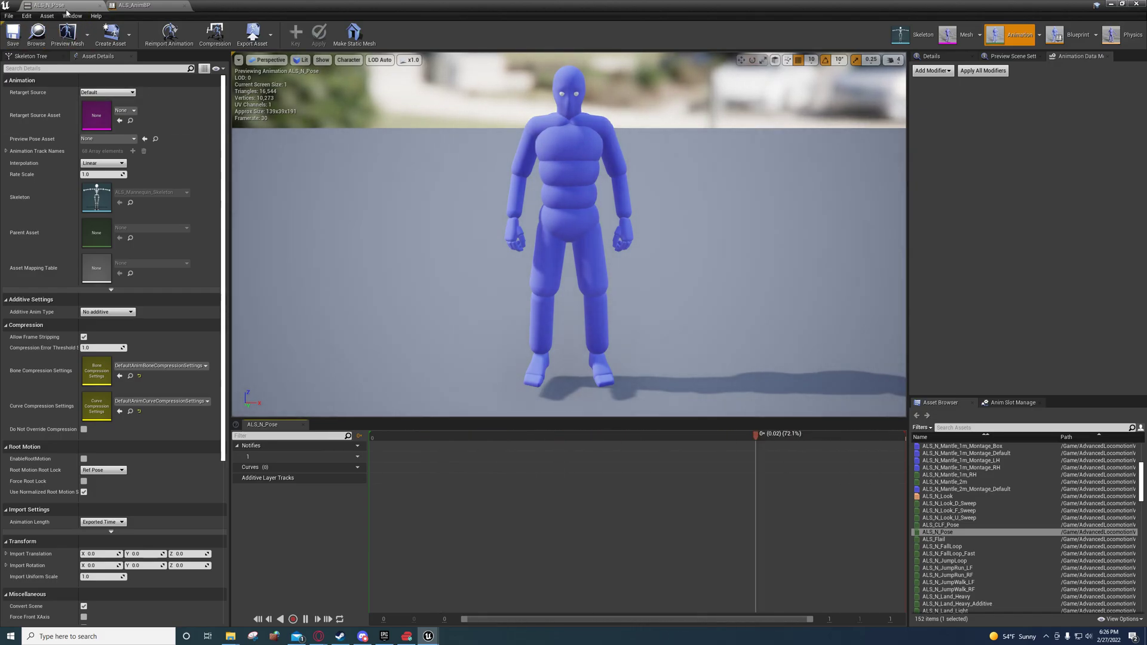
pyautogui.click(124, 5)
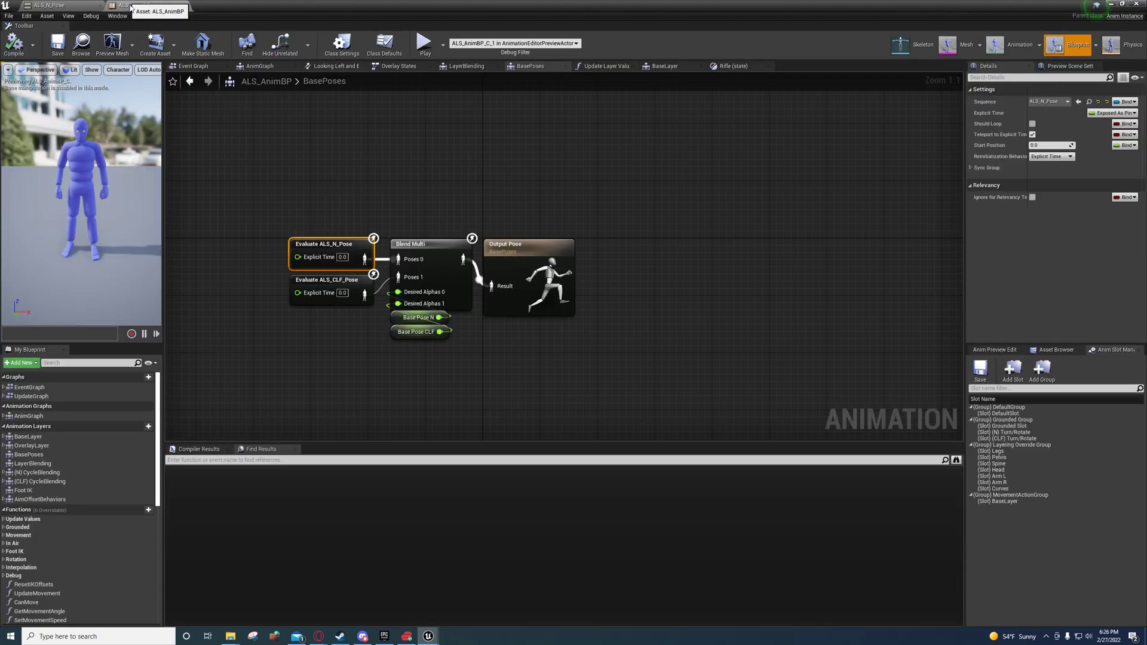
pyautogui.doubleClick(323, 293)
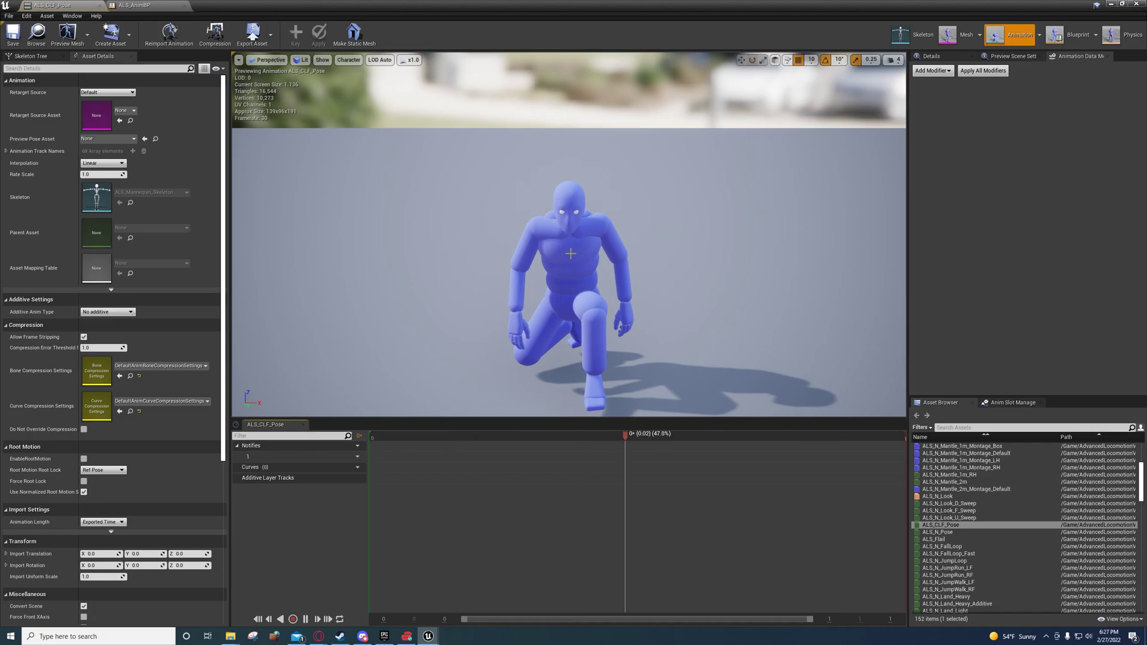
pyautogui.click(134, 4)
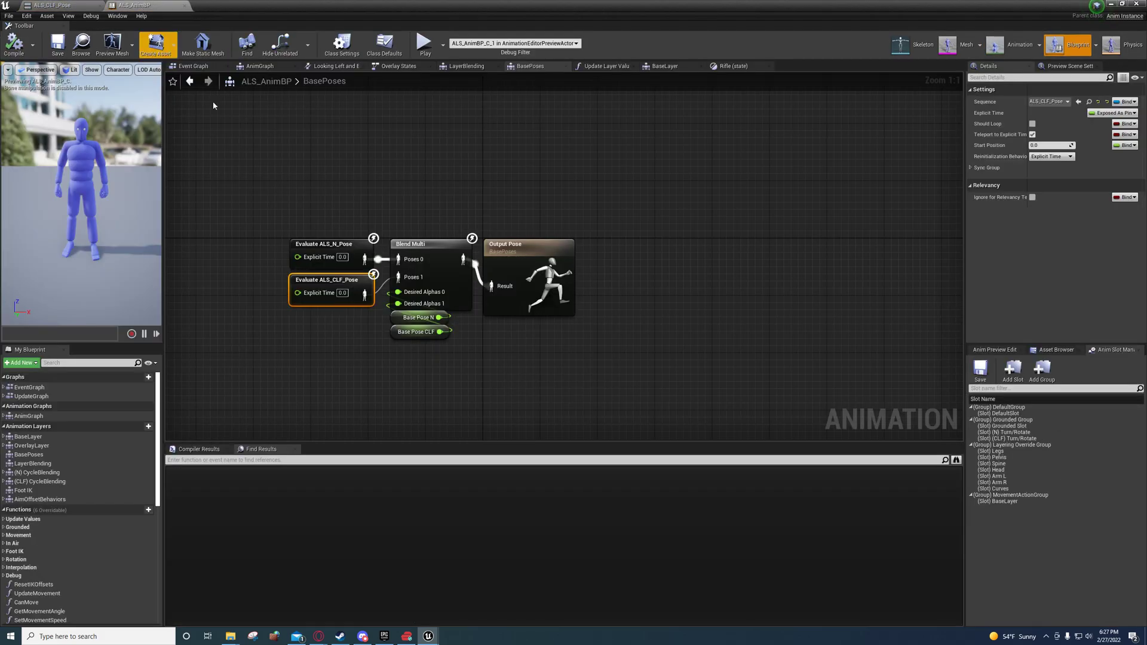
# Return to the LayerBlending graph and select the upper 'Base Layer Input' cached pose in the dynamic additives section.
pyautogui.click(189, 82)
pyautogui.click(189, 81)
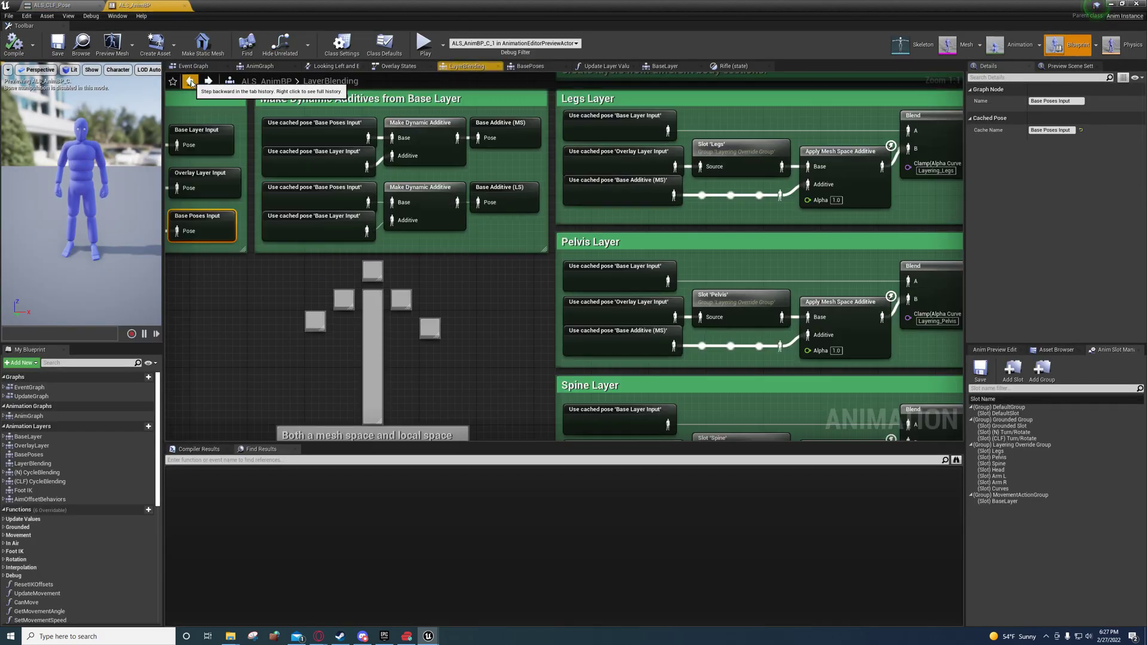
pyautogui.moveTo(333, 168); pyautogui.dragTo(411, 225, button='right')
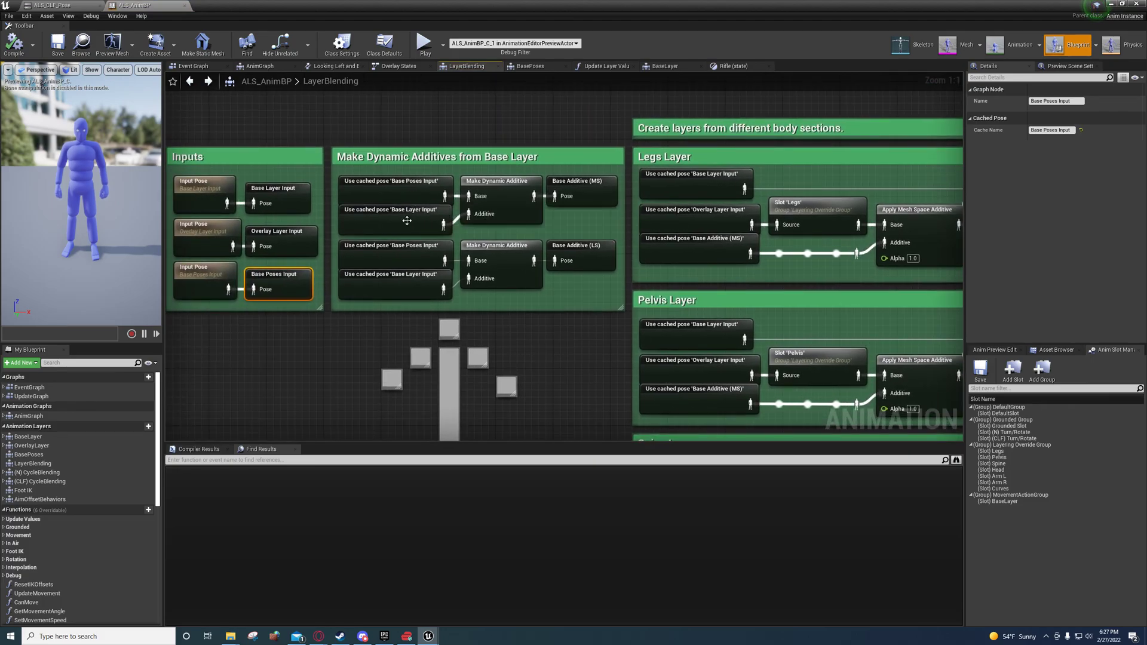
pyautogui.click(411, 225)
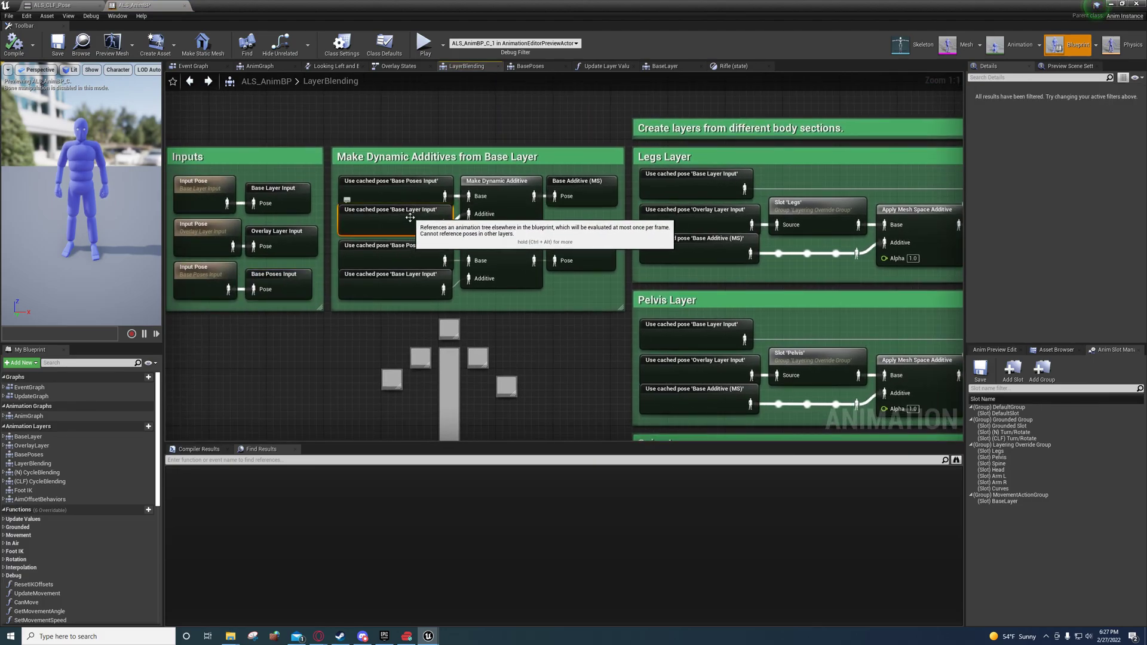
# Look over the state machines in the BaseLayer animation layer and return to the LayerBlending graph.
pyautogui.doubleClick(28, 436)
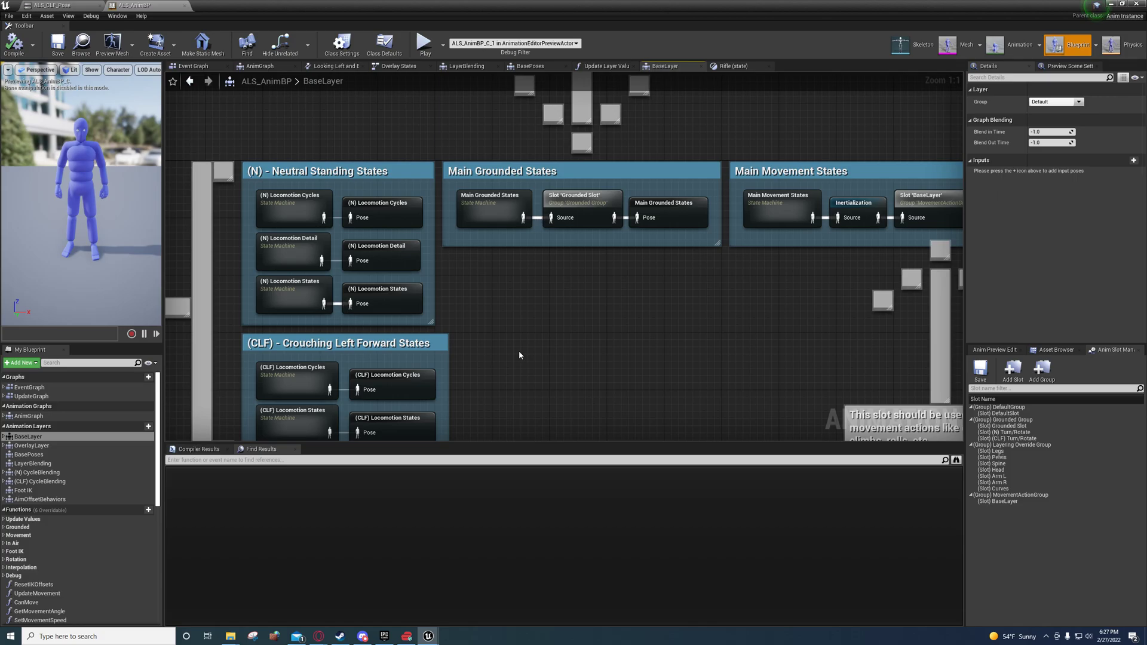
pyautogui.moveTo(561, 264); pyautogui.dragTo(408, 279, button='right')
pyautogui.click(191, 82)
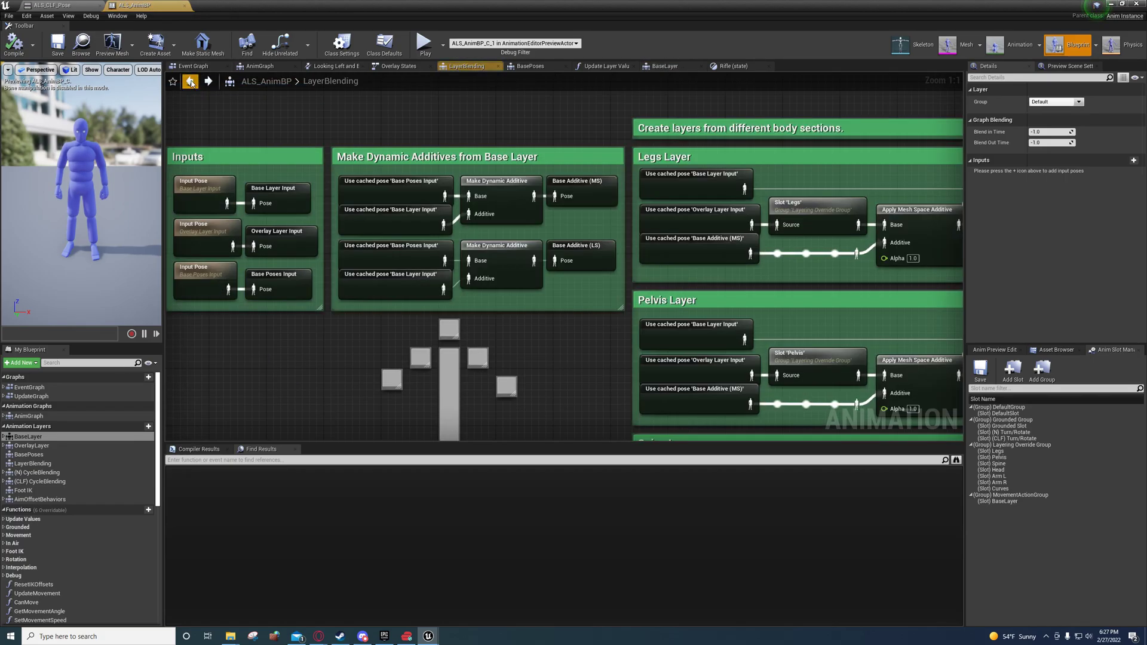
# Inspect the upper Make Dynamic Additive node, its two input poses, and the Base Additive (MS) and (LS) cached poses.
pyautogui.moveTo(507, 318); pyautogui.dragTo(469, 312, button='right')
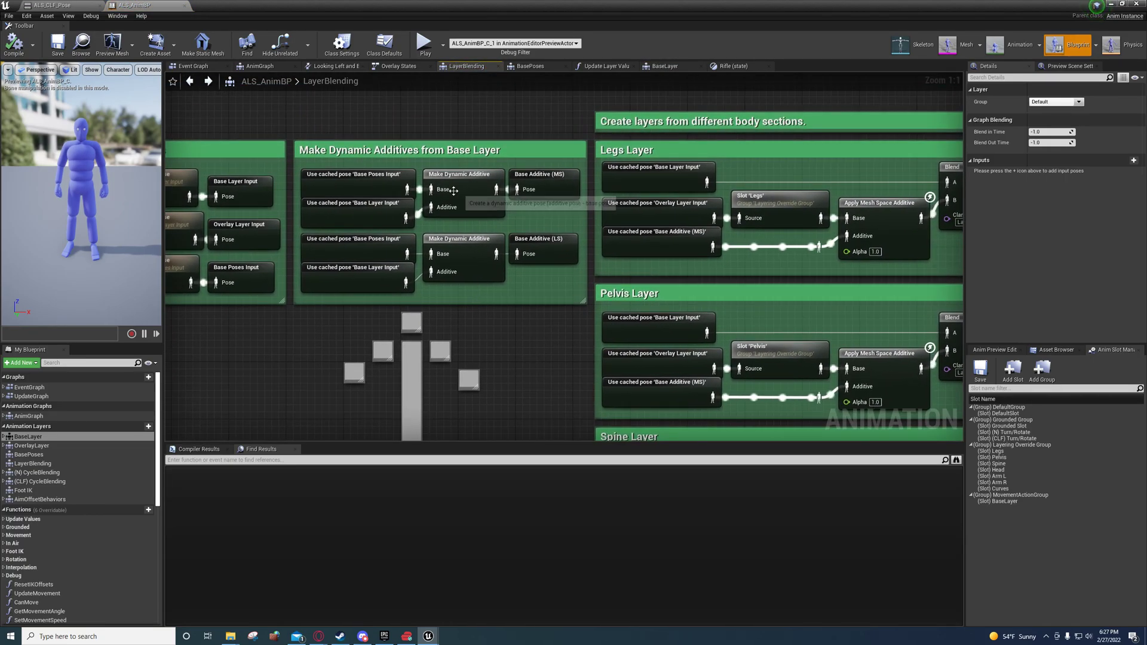
pyautogui.click(375, 211)
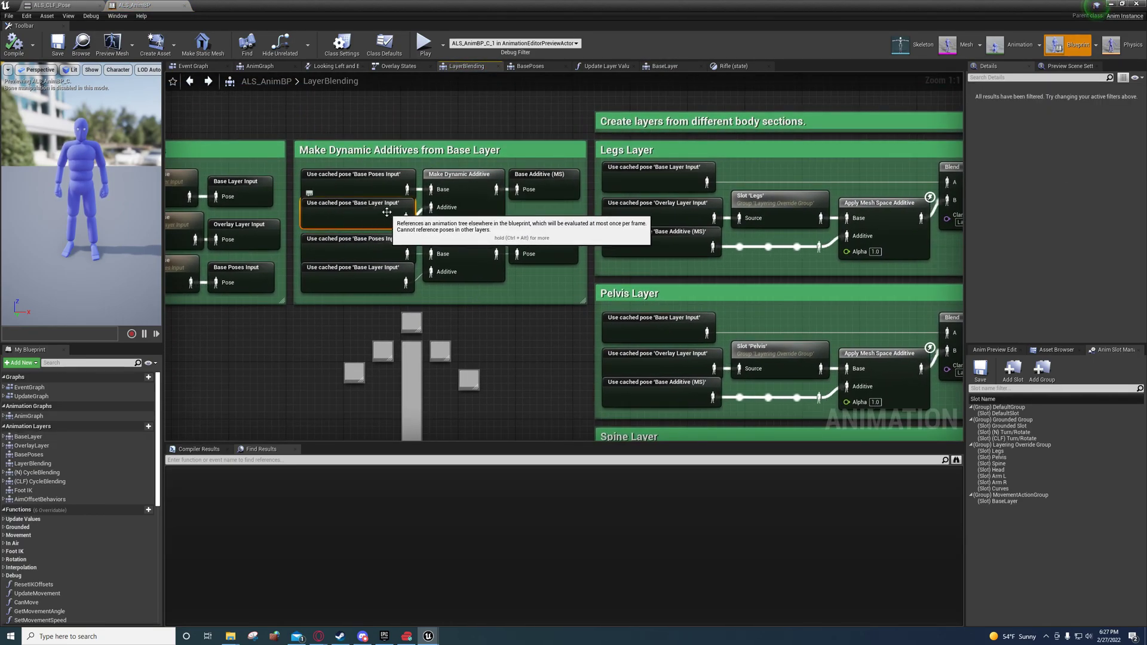
pyautogui.click(378, 177)
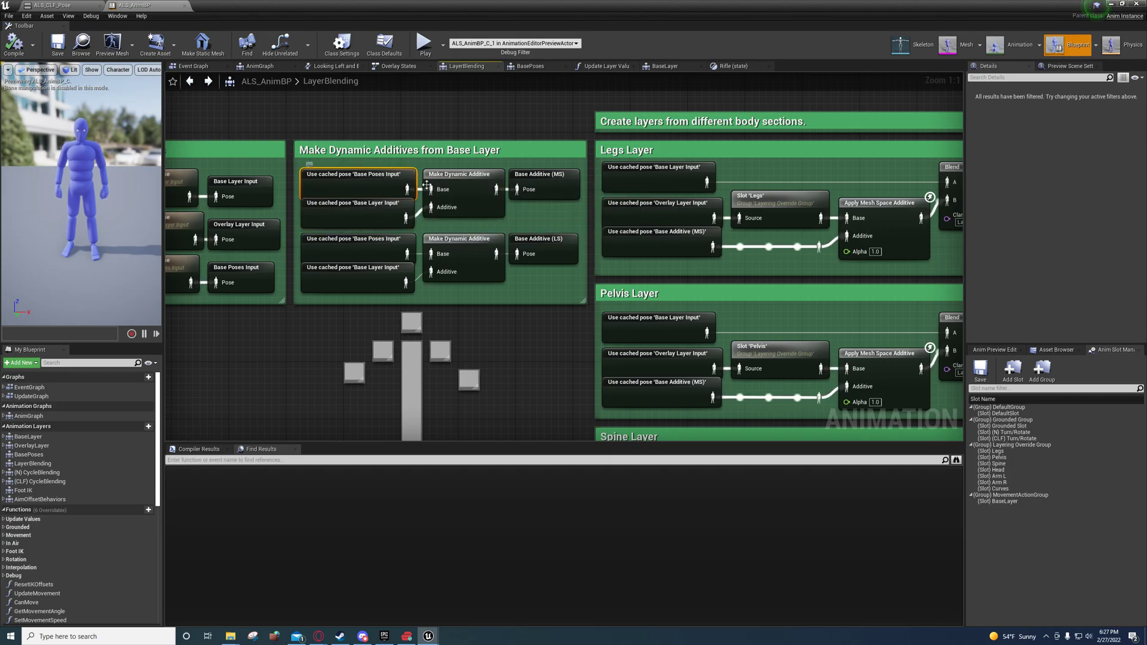
pyautogui.click(468, 181)
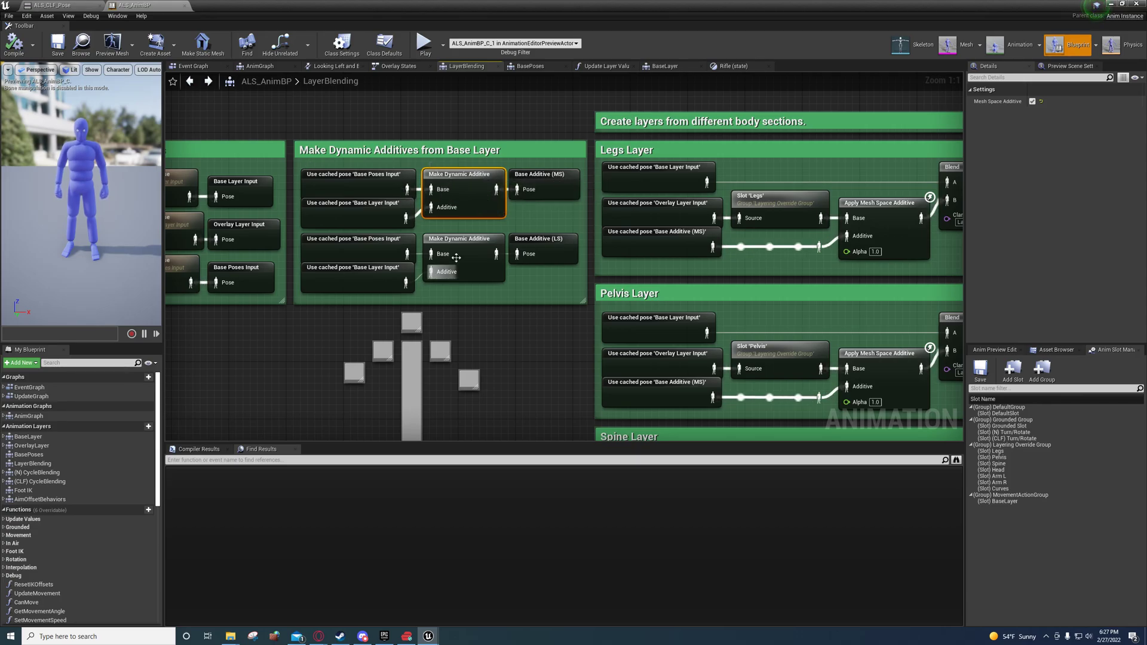
pyautogui.moveTo(473, 227); pyautogui.dragTo(427, 238, button='right')
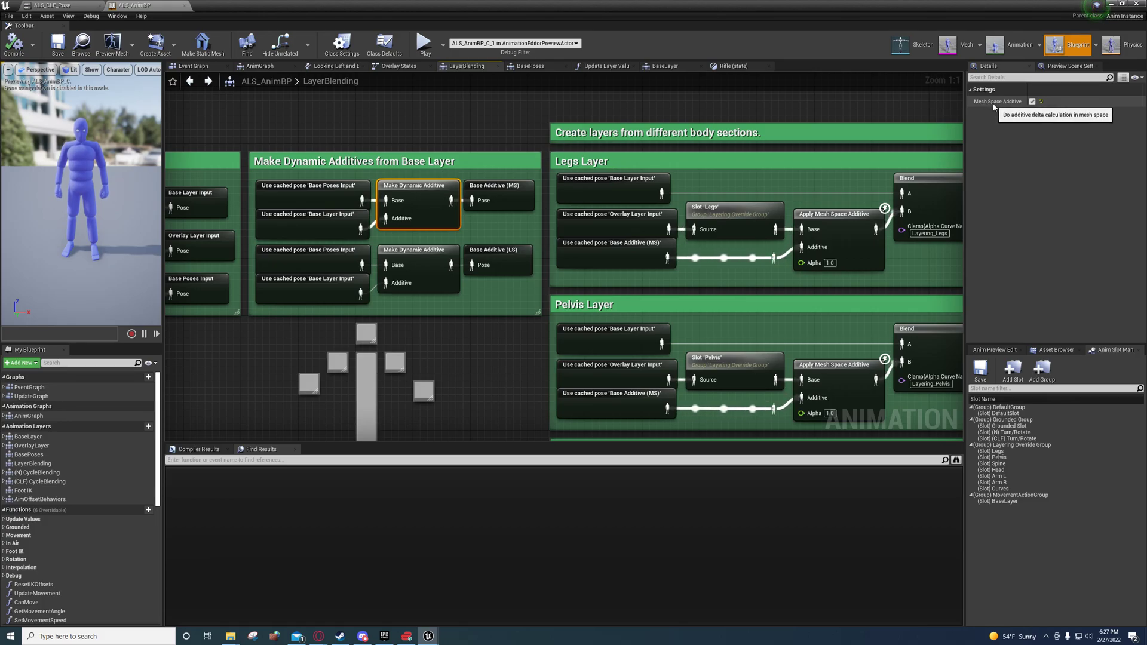
pyautogui.click(495, 187)
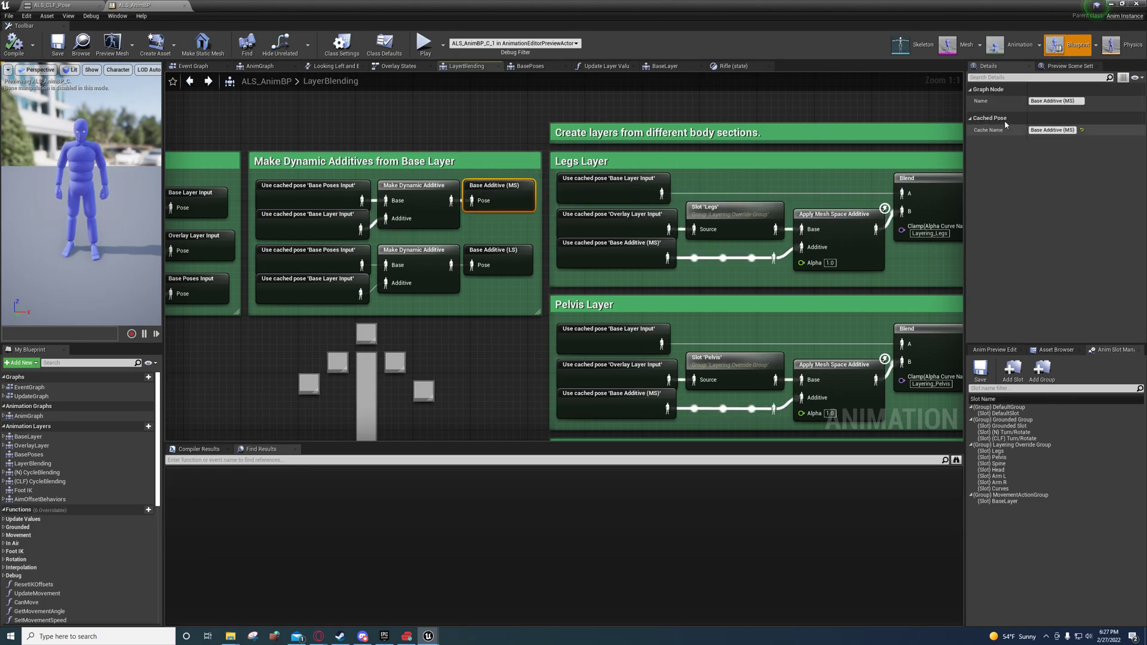
pyautogui.click(505, 251)
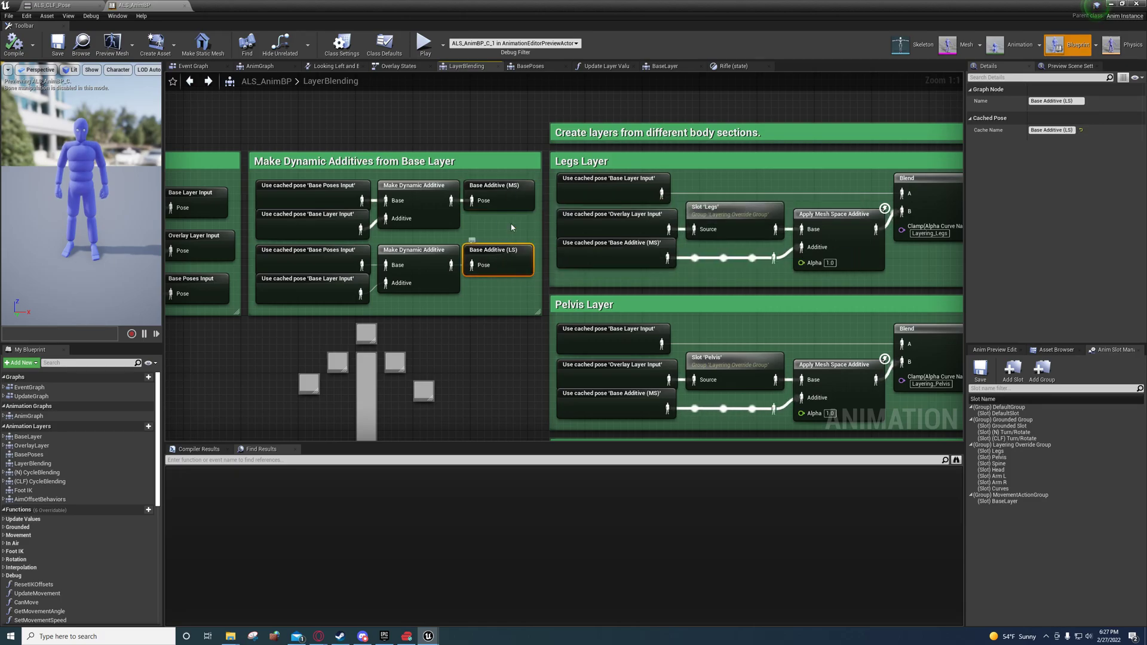
# Select the comment about the 'Layering Override Group' slots below the Arm R Layer, together with its pointer bar, and read it.
pyautogui.moveTo(508, 238); pyautogui.dragTo(417, 180, button='right')
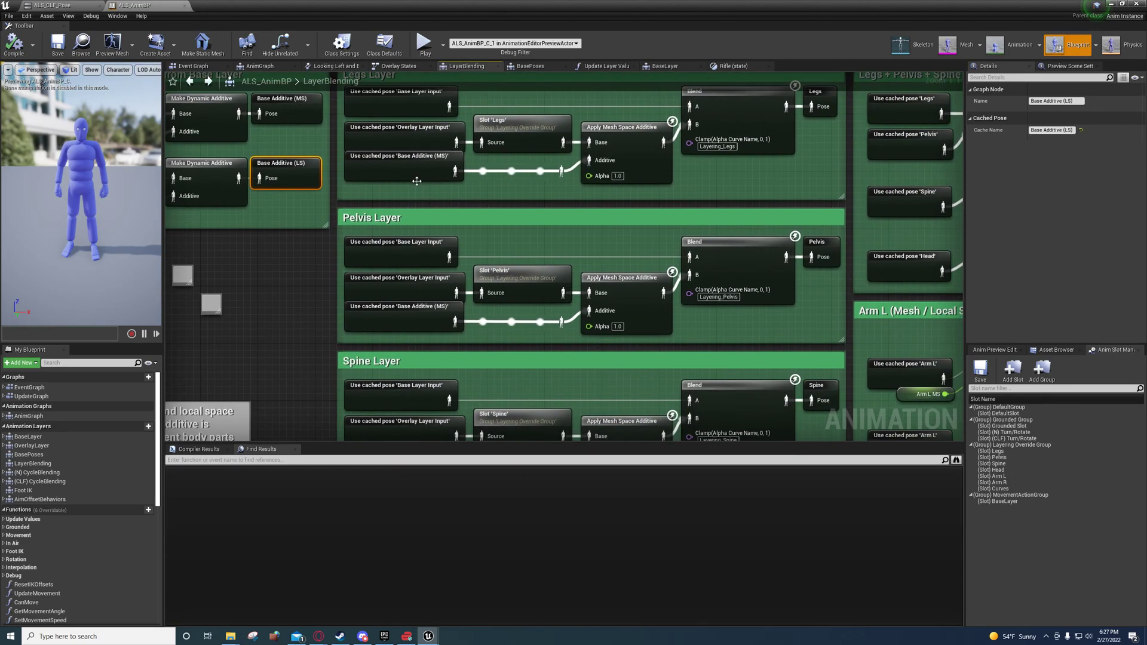
pyautogui.moveTo(537, 354); pyautogui.dragTo(521, 74, button='right')
pyautogui.moveTo(573, 357); pyautogui.dragTo(542, 263, button='right')
pyautogui.moveTo(282, 267); pyautogui.dragTo(705, 408)
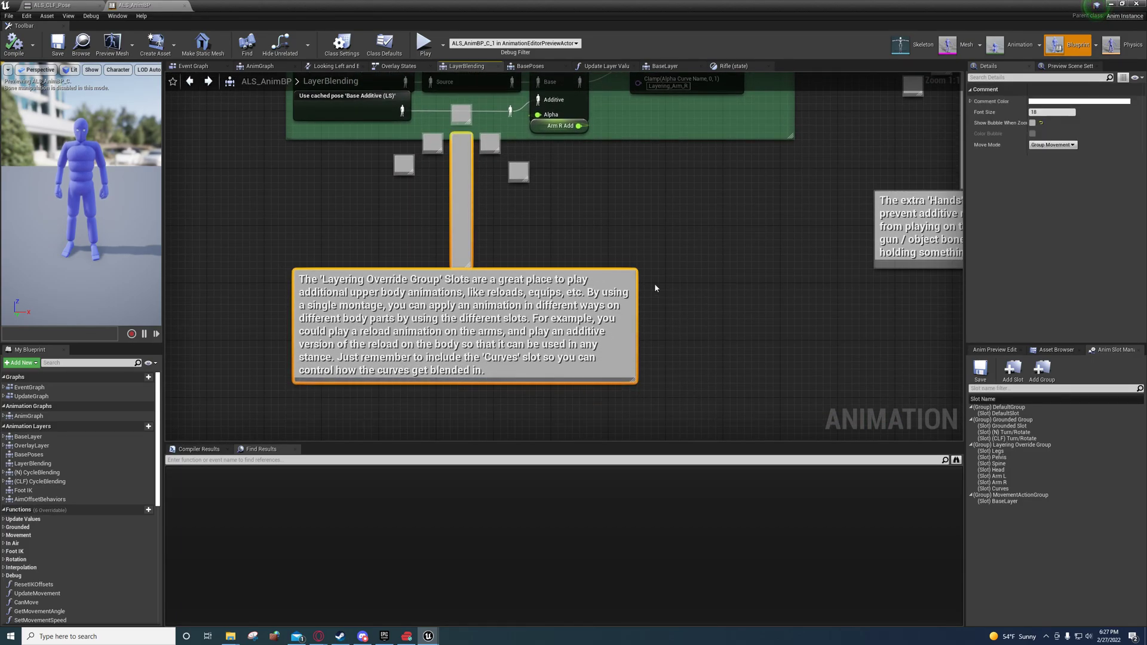
# Reread the 'Layering Override Group' comment about playing additional upper body animations through montage slots.
pyautogui.click(593, 190)
pyautogui.moveTo(593, 194); pyautogui.dragTo(599, 274, button='right')
pyautogui.moveTo(510, 326); pyautogui.dragTo(507, 183, button='right')
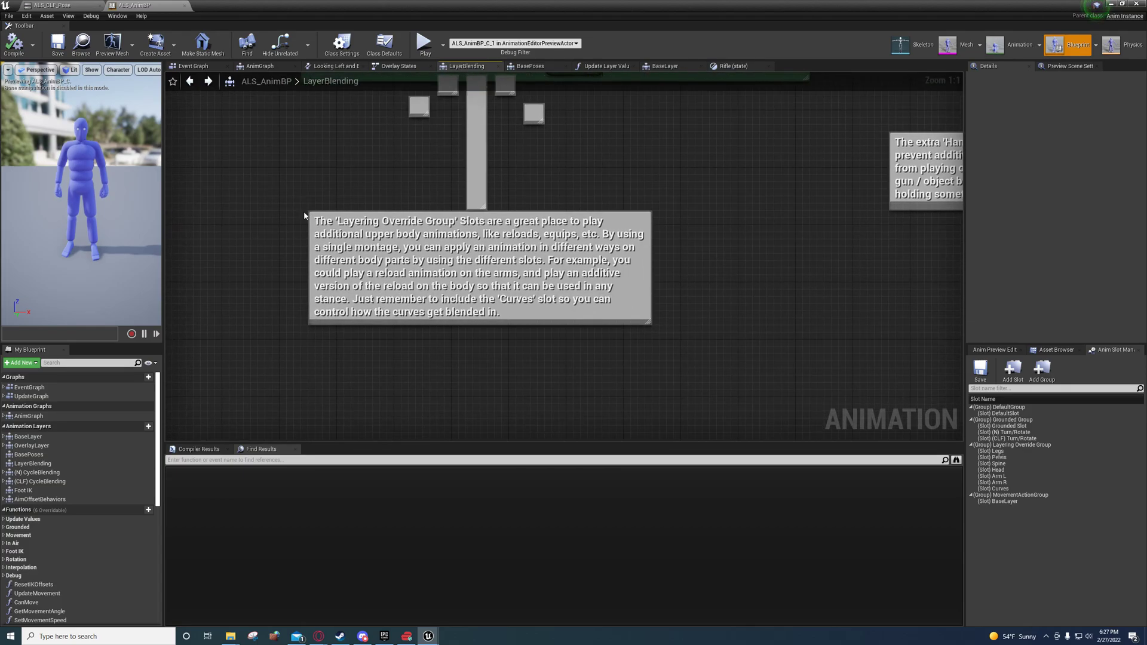
pyautogui.moveTo(249, 205); pyautogui.dragTo(684, 357)
pyautogui.click(613, 141)
pyautogui.moveTo(613, 141); pyautogui.dragTo(586, 85, button='right')
pyautogui.moveTo(269, 191); pyautogui.dragTo(626, 392)
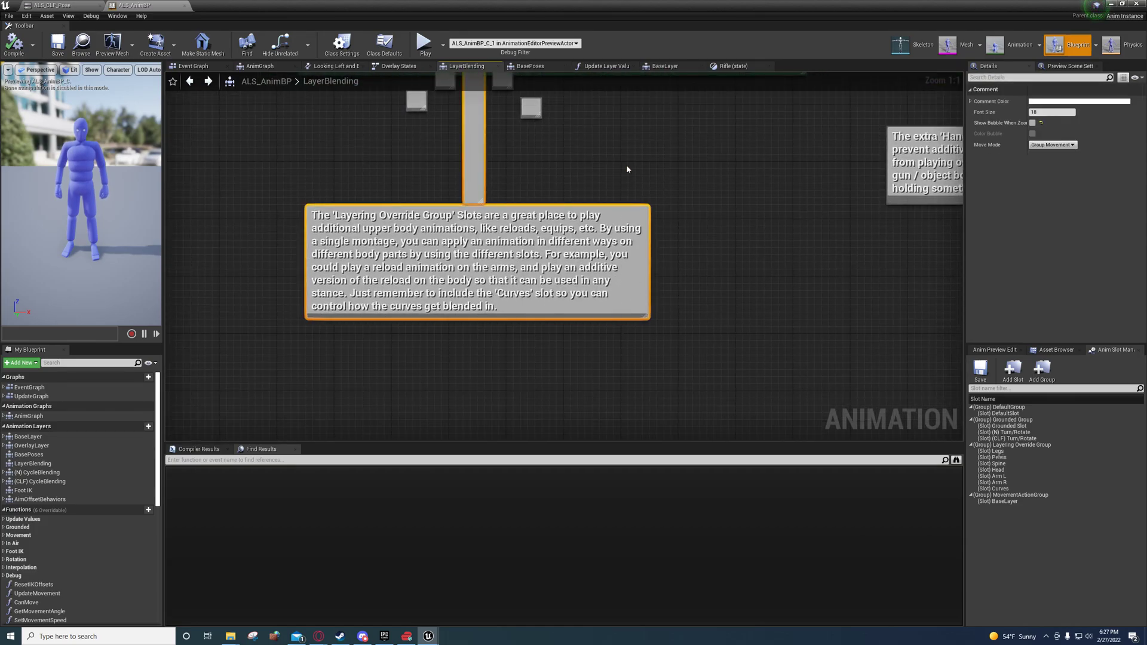
pyautogui.click(615, 160)
# Inspect the Slot 'Arm R' node and look over the arm, head and spine layers above it.
pyautogui.moveTo(610, 159); pyautogui.dragTo(655, 440, button='right')
pyautogui.click(507, 352)
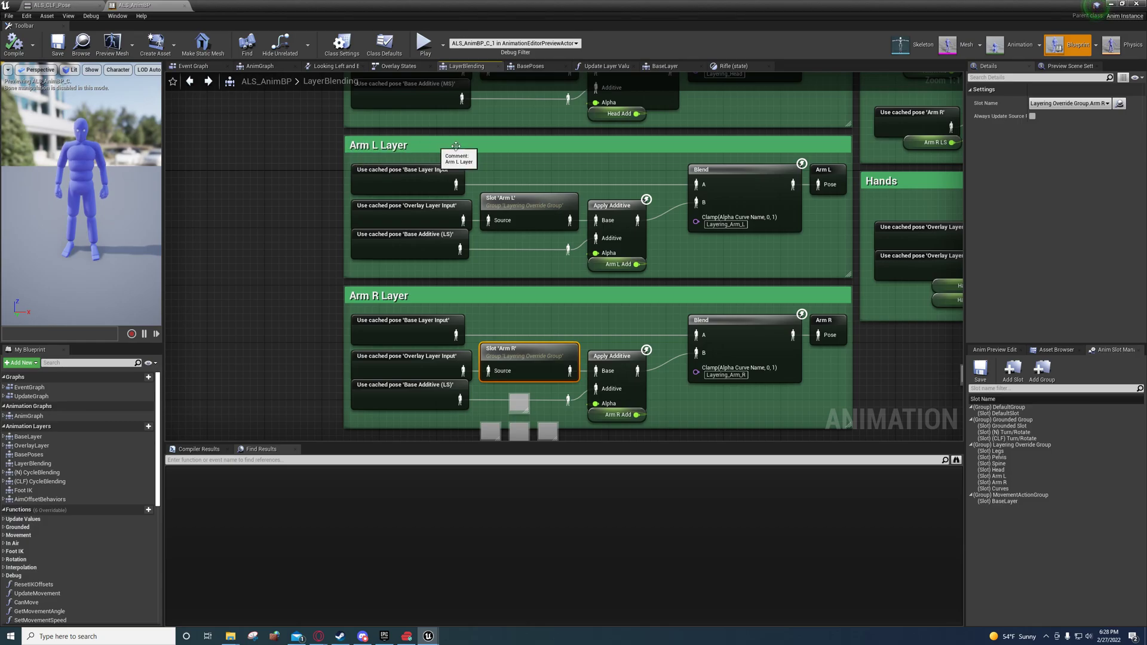
pyautogui.moveTo(582, 185); pyautogui.dragTo(497, 390, button='right')
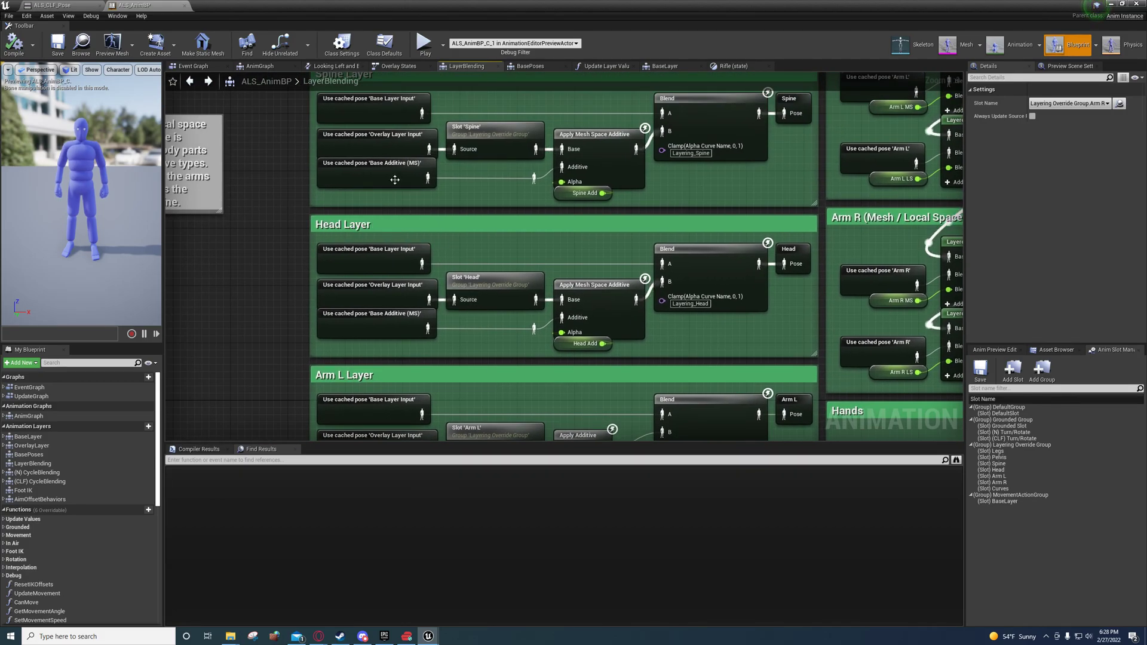
pyautogui.moveTo(546, 235); pyautogui.dragTo(661, 293, button='right')
# Compare the Base Additive (MS) inputs of the Legs and Pelvis layers with the Base Additive (LS) and (MS) cached poses.
pyautogui.click(590, 235)
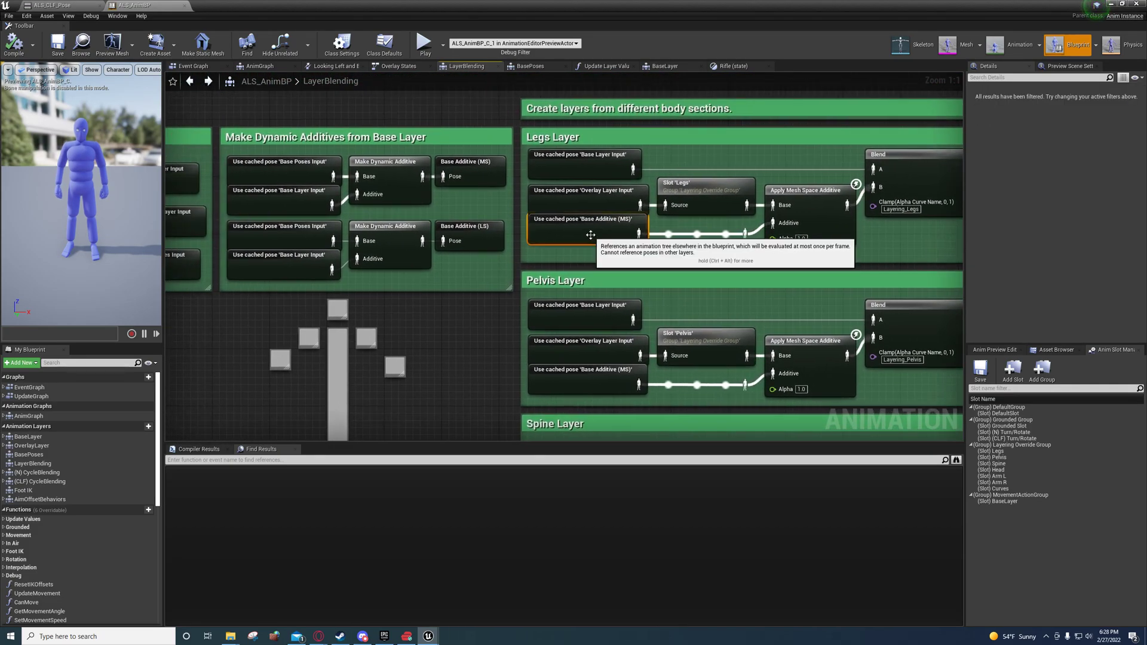
pyautogui.keyDown('shift'); pyautogui.click(572, 376); pyautogui.keyUp('shift')
pyautogui.click(481, 237)
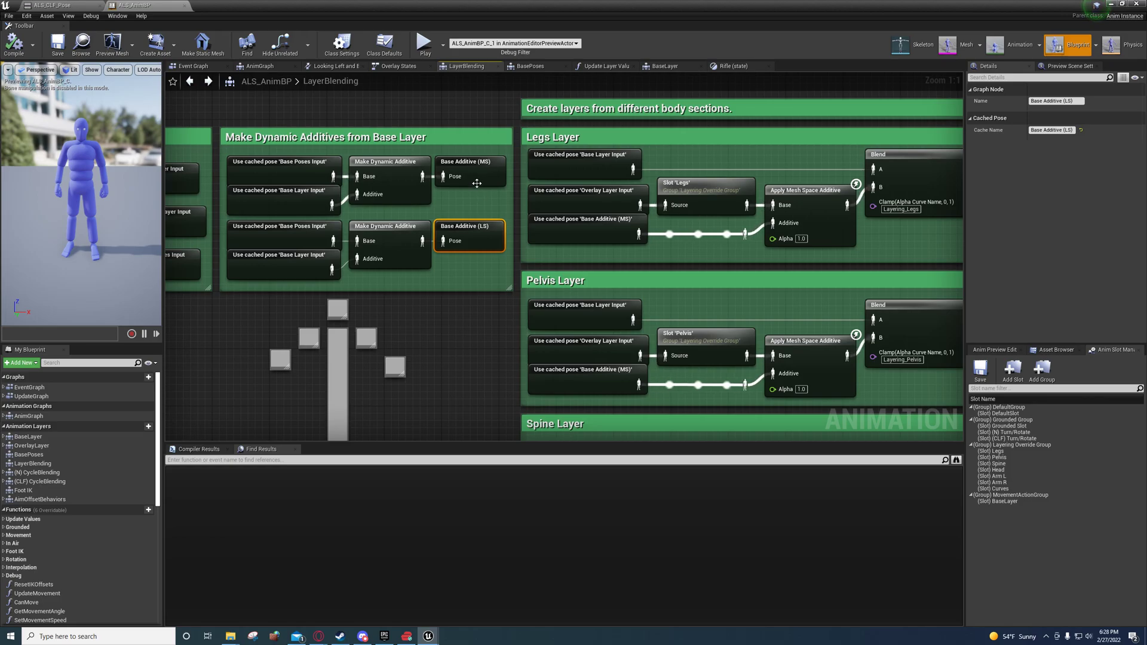
pyautogui.keyDown('ctrl'); pyautogui.click(475, 173); pyautogui.keyUp('ctrl')
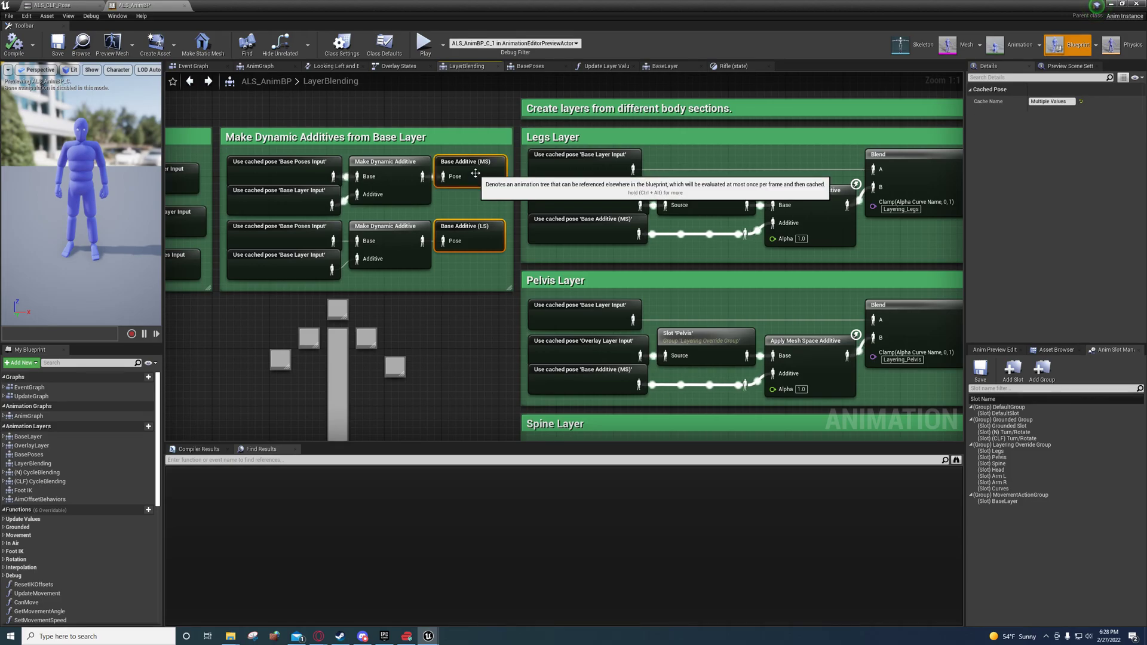
# Select the Base Additive (MS) cached poses feeding the body layers from the Legs Layer down to the Head Layer.
pyautogui.click(569, 237)
pyautogui.keyDown('ctrl'); pyautogui.click(583, 382); pyautogui.keyUp('ctrl')
pyautogui.moveTo(610, 401); pyautogui.dragTo(440, 223, button='right')
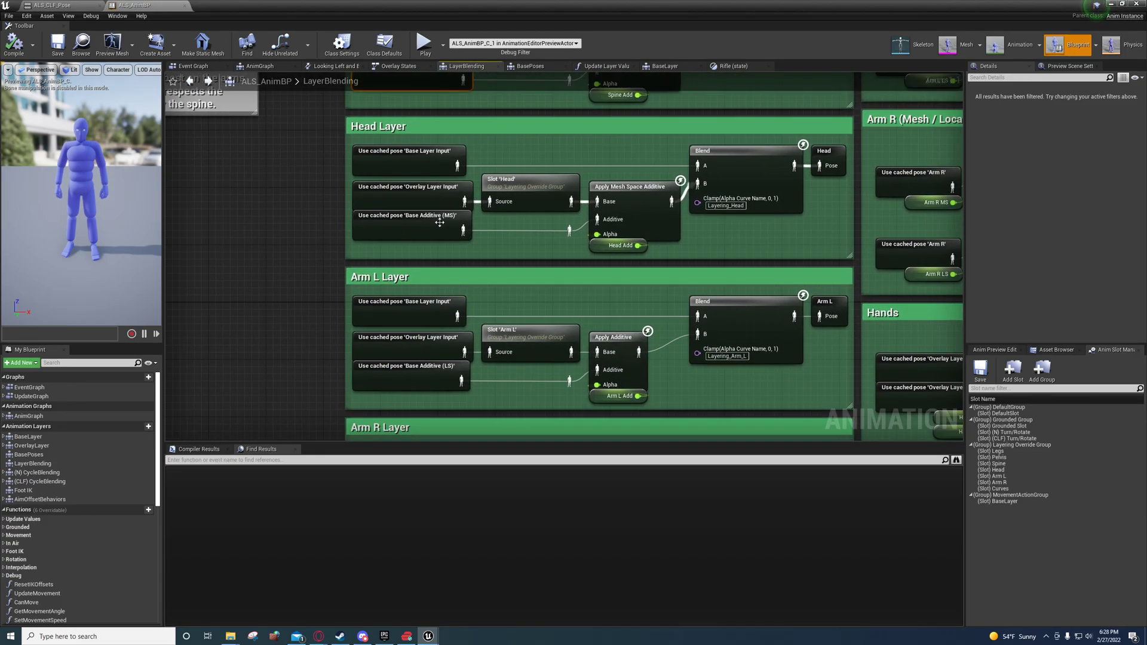
pyautogui.click(427, 224)
# Select the Base Additive (LS) cached poses in both the Arm L and Arm R layers.
pyautogui.moveTo(511, 273); pyautogui.dragTo(512, 123, button='right')
pyautogui.click(418, 231)
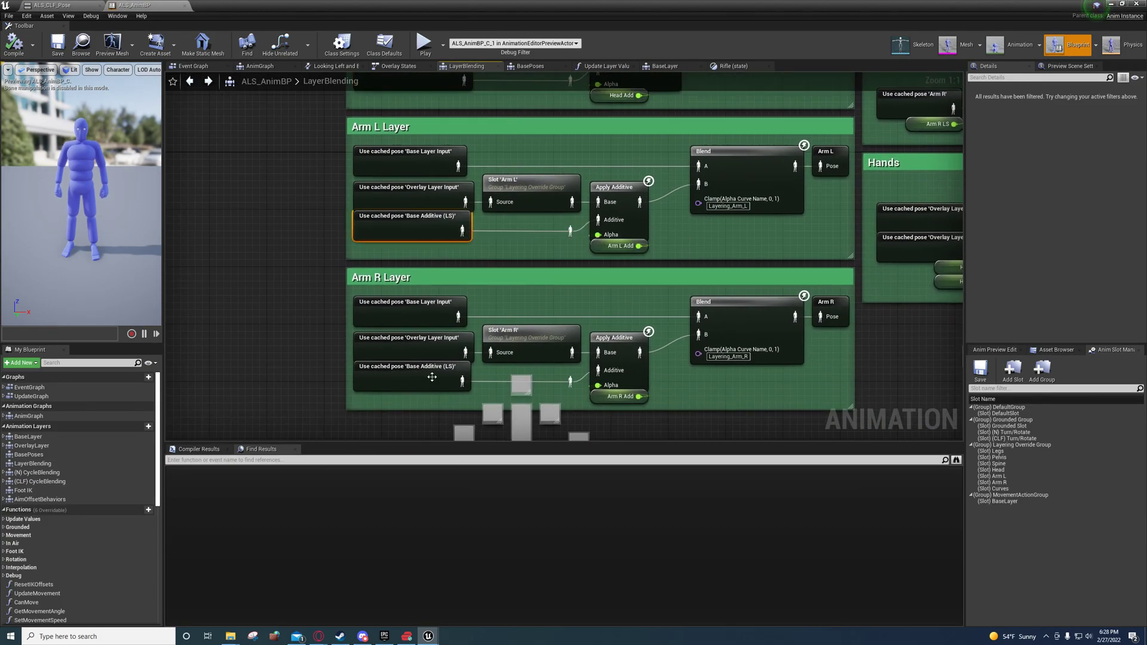
pyautogui.keyDown('ctrl'); pyautogui.click(432, 377); pyautogui.keyUp('ctrl')
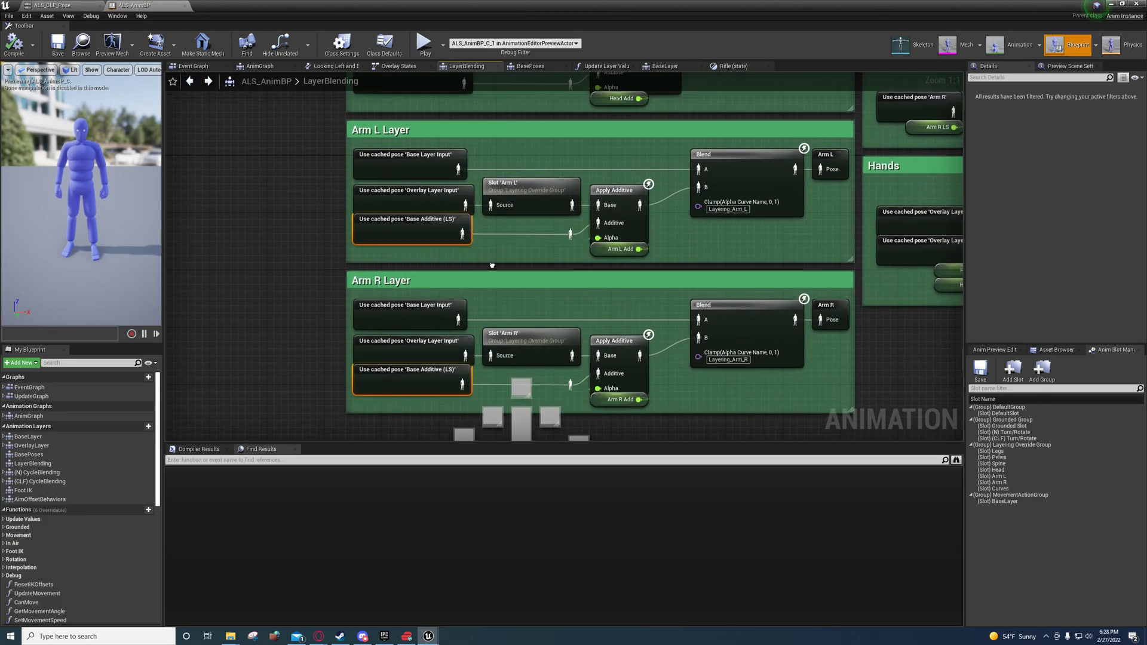
# Trace the Arm L Layer's 'Overlay Layer Input' pose to its source by opening the Binoculars state in OverlayLayer's Overlay States.
pyautogui.moveTo(521, 191); pyautogui.dragTo(518, 257, button='right')
pyautogui.click(407, 263)
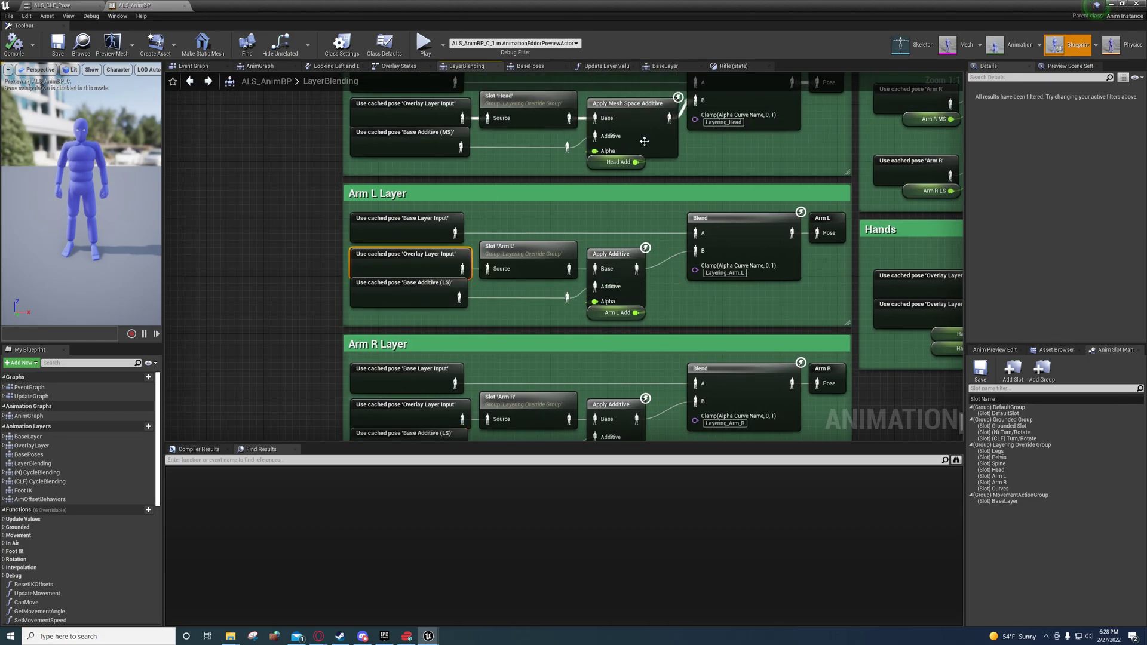
pyautogui.click(27, 446)
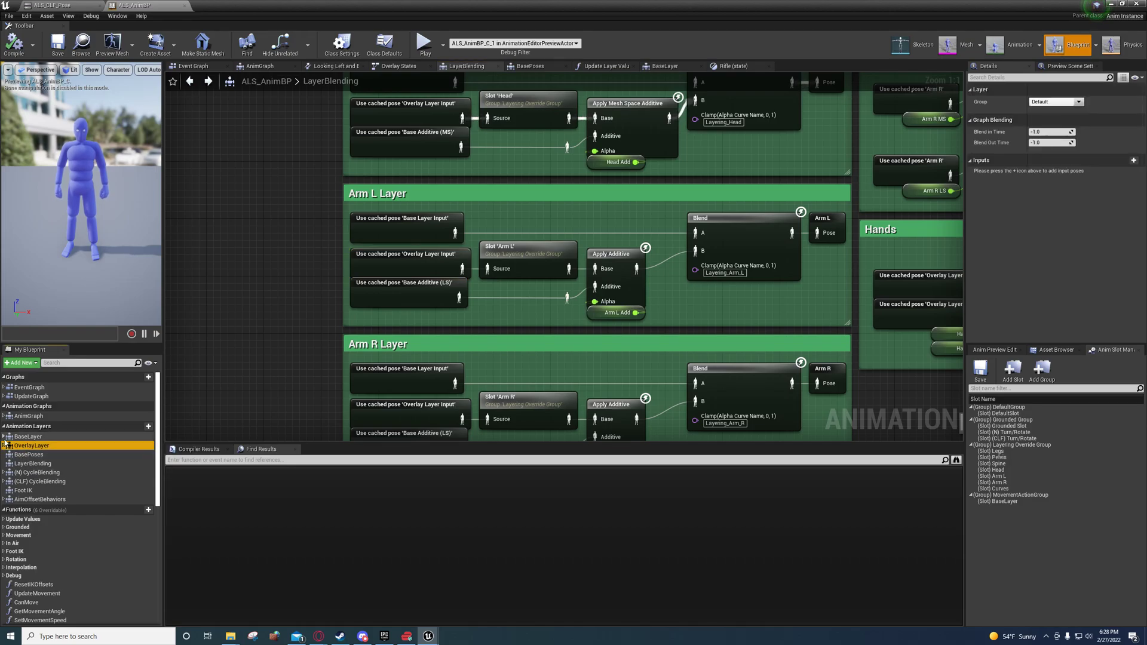
pyautogui.click(5, 445)
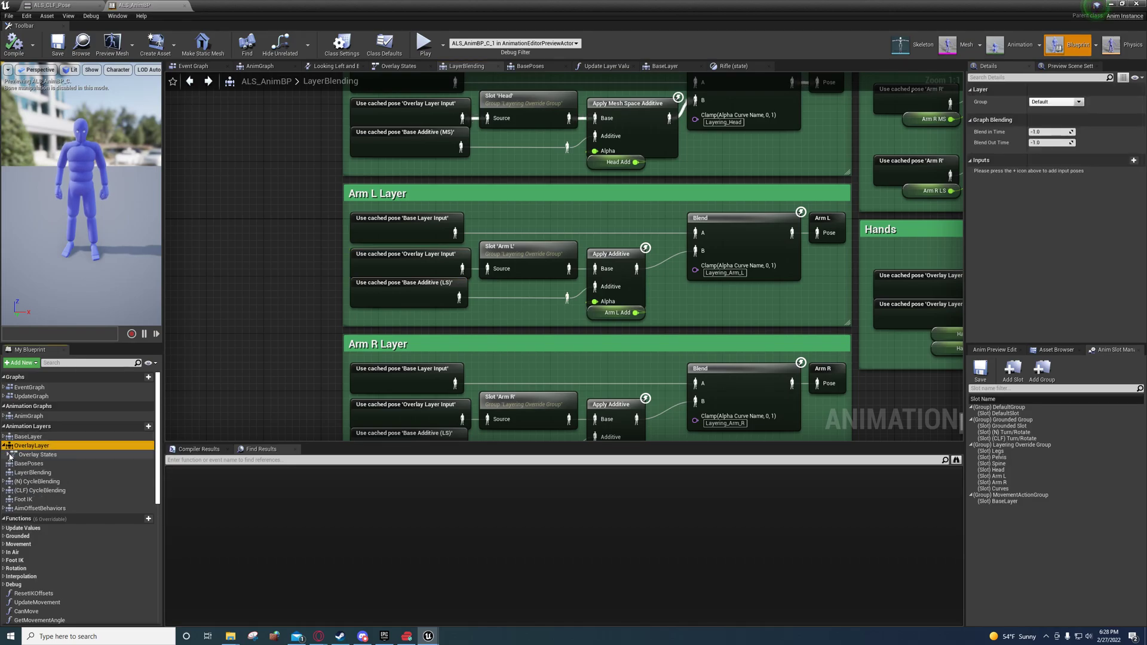
pyautogui.click(8, 455)
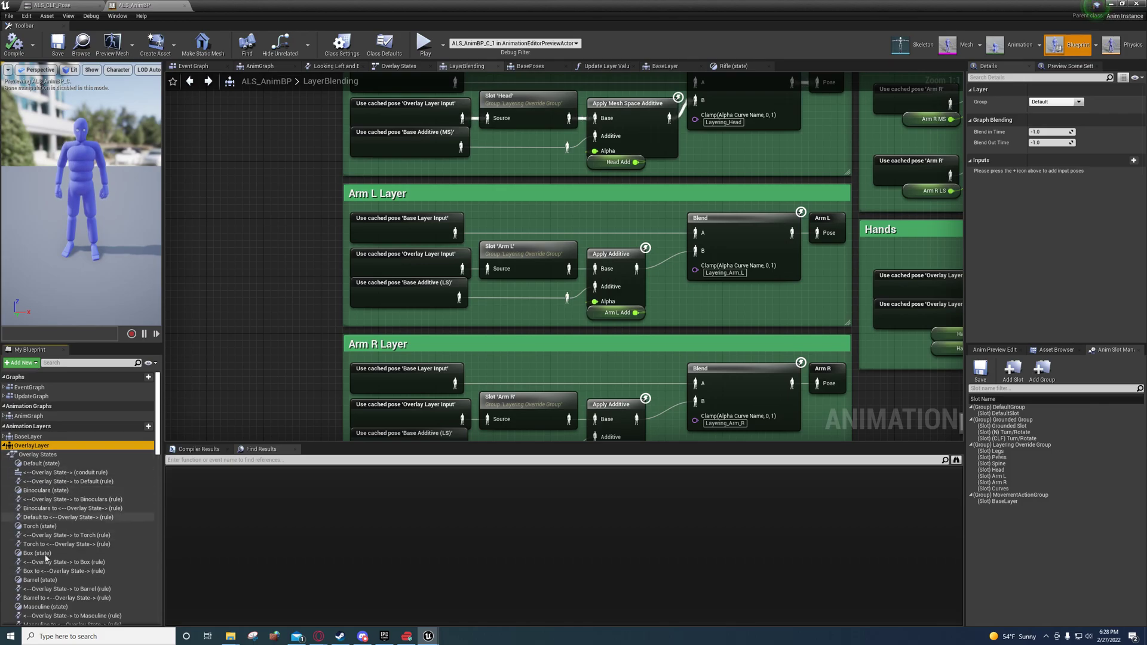
pyautogui.doubleClick(50, 492)
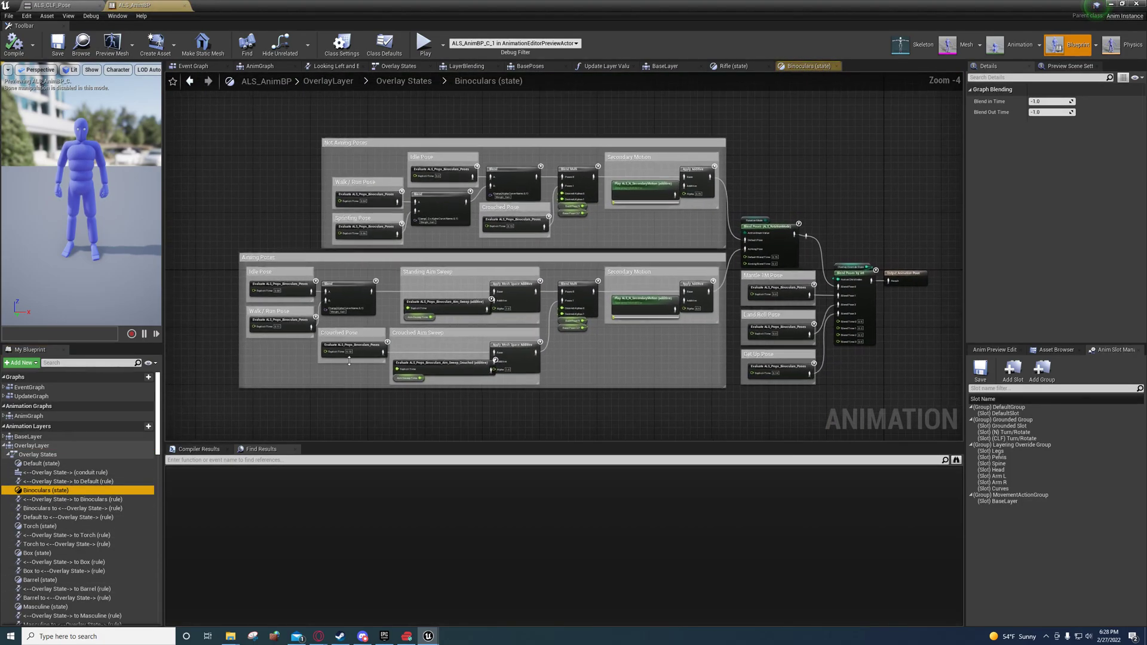
# Look over the Aiming Poses and Not Aiming Poses sections of the Binoculars state.
pyautogui.scroll(4, 237, 291)
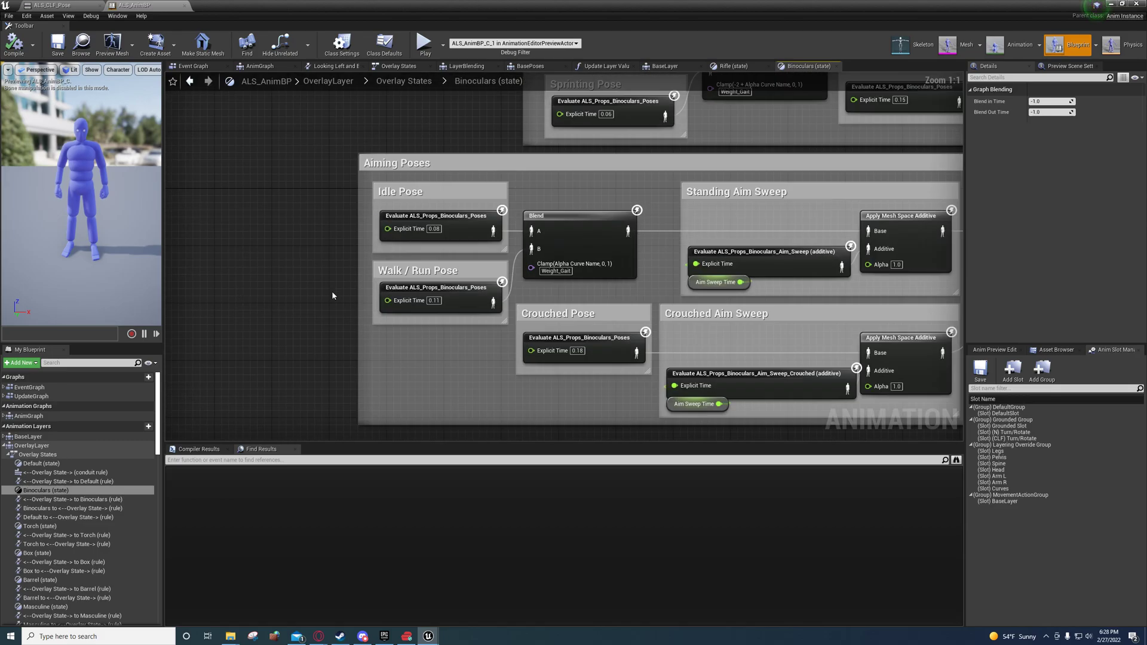
pyautogui.moveTo(513, 350); pyautogui.dragTo(416, 362, button='right')
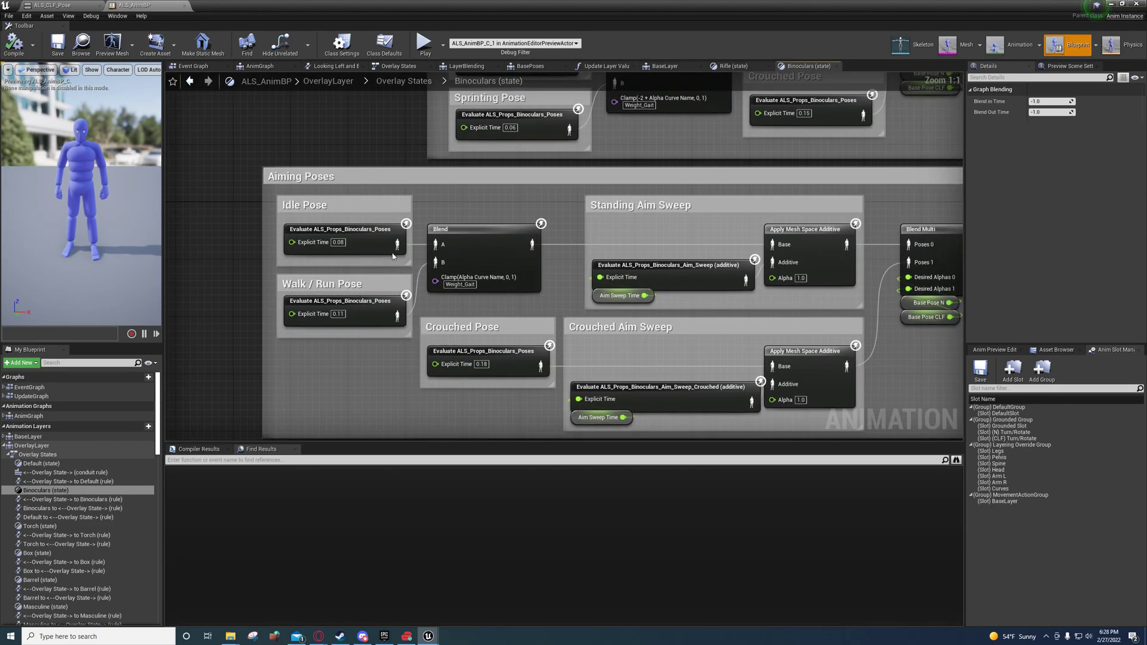
pyautogui.moveTo(397, 239); pyautogui.dragTo(329, 440, button='right')
pyautogui.moveTo(537, 347); pyautogui.dragTo(382, 334, button='right')
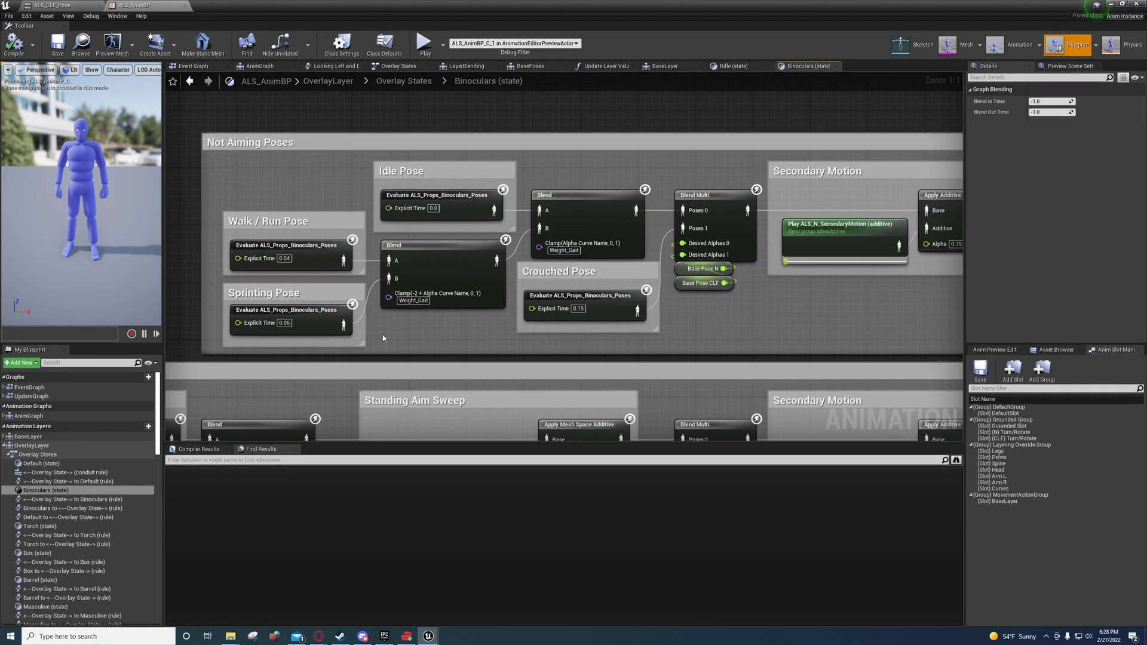
# Open the not-aiming Idle Pose's ALS_Props_Binoculars_Poses animation, pause it at frame 0 and view the character from the side.
pyautogui.click(428, 196)
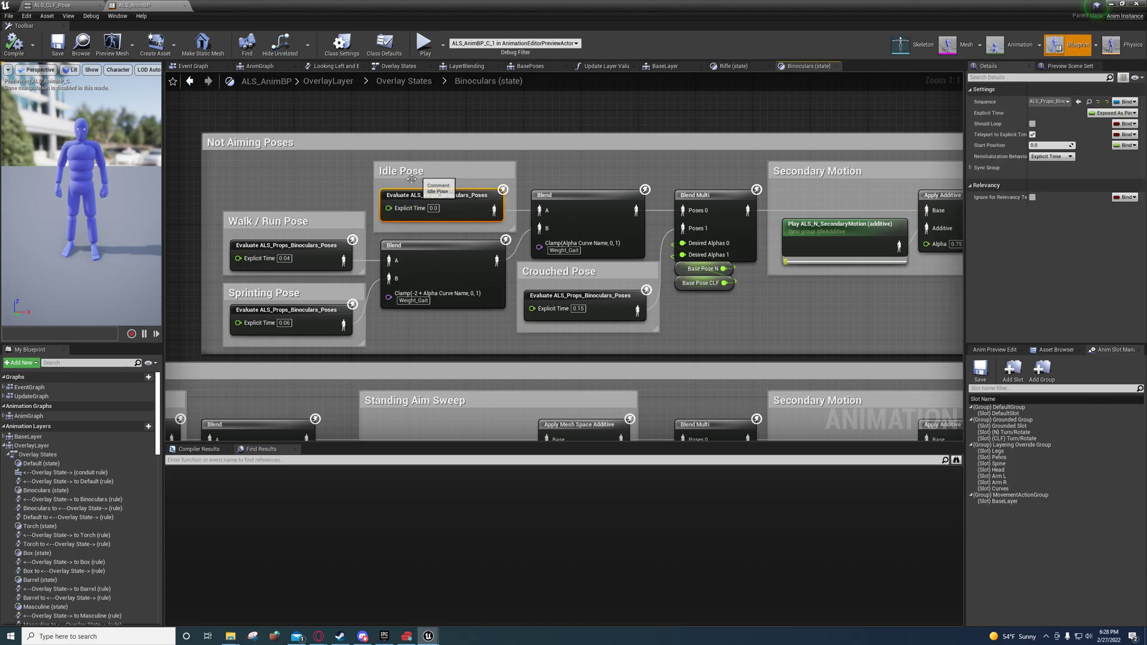
pyautogui.doubleClick(436, 196)
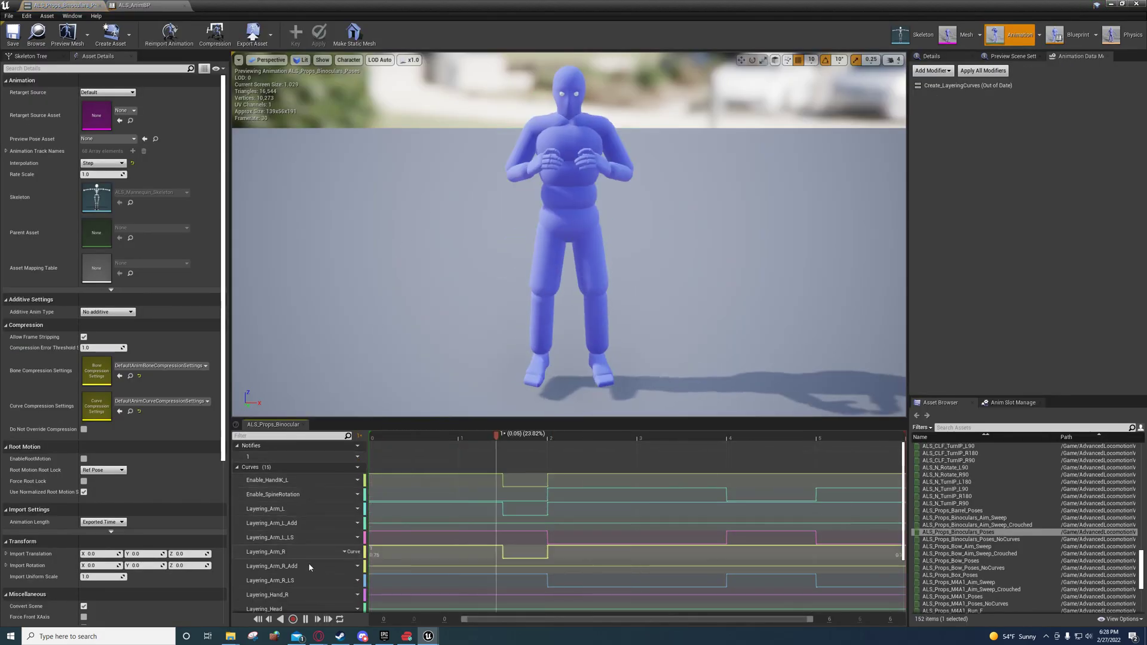
pyautogui.click(305, 619)
pyautogui.moveTo(525, 434); pyautogui.dragTo(363, 434)
pyautogui.moveTo(442, 327); pyautogui.dragTo(621, 304, button='right')
pyautogui.moveTo(448, 325); pyautogui.dragTo(428, 366)
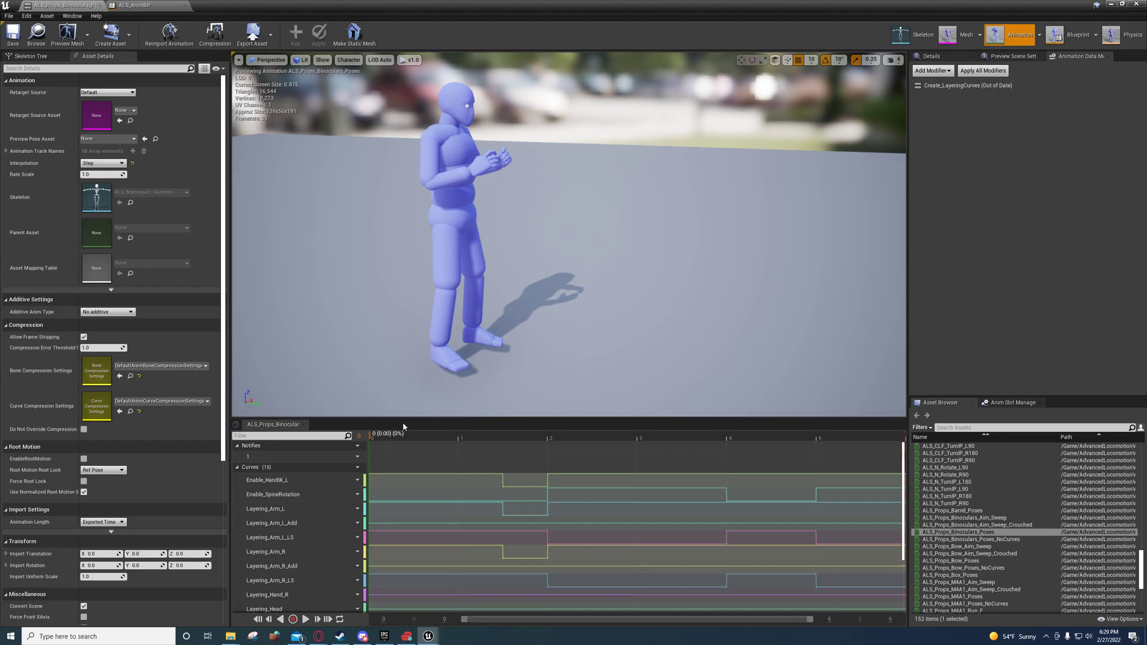
# Scrub through the binoculars animation's aiming and non-aiming poses, viewing the character from the side and the front.
pyautogui.moveTo(419, 440); pyautogui.dragTo(598, 439)
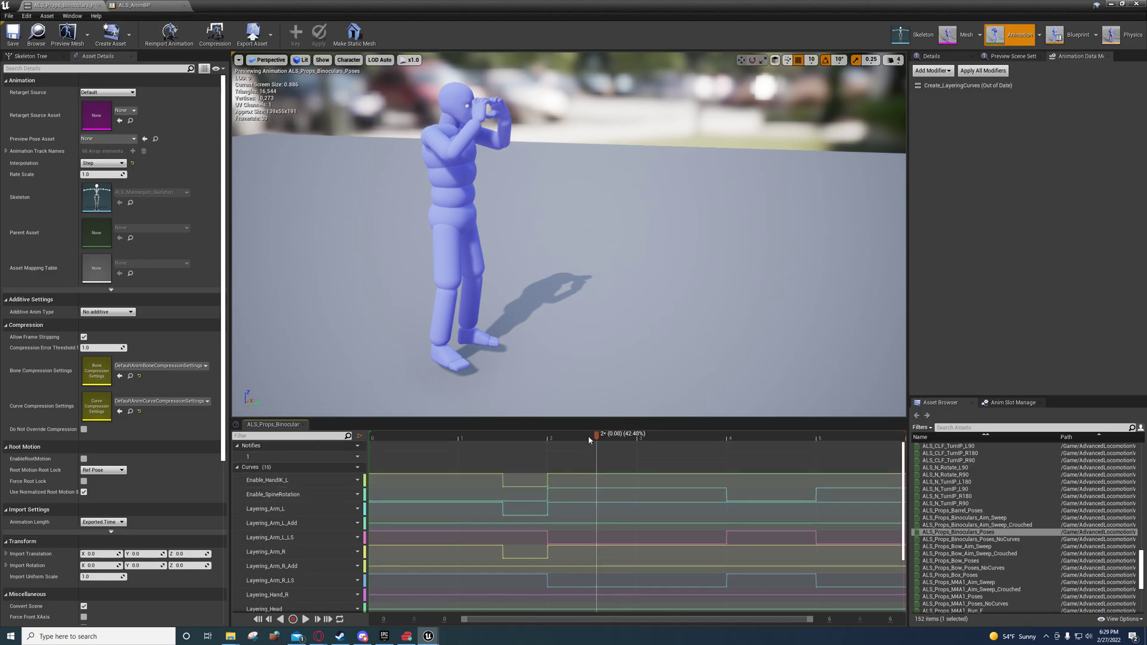
pyautogui.moveTo(615, 434); pyautogui.dragTo(657, 440)
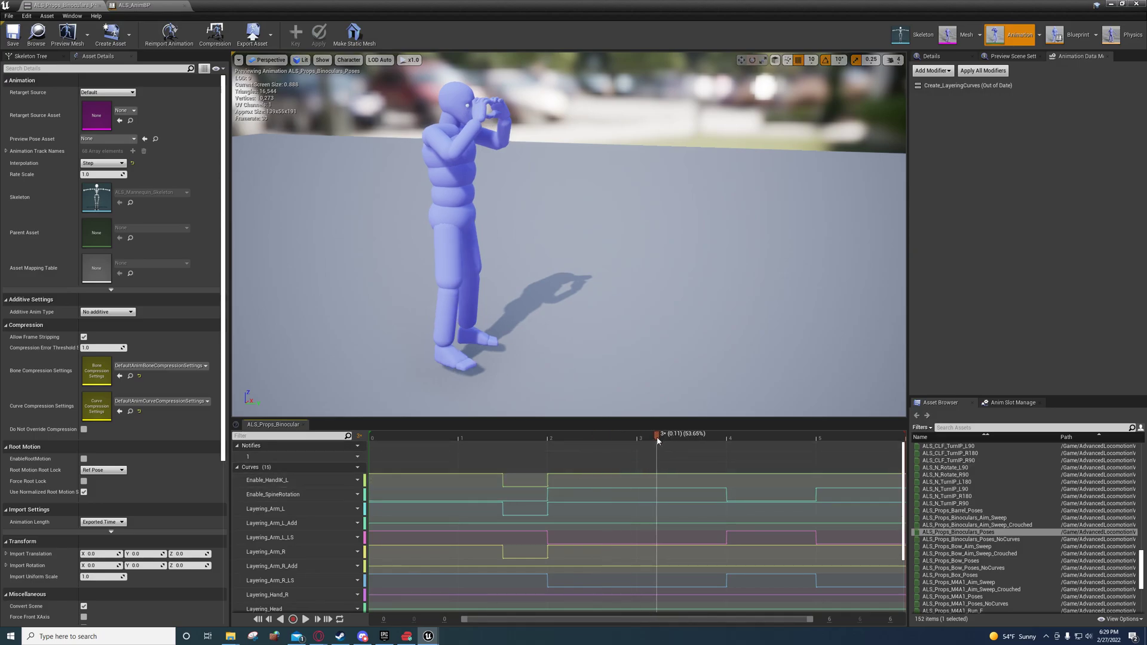
pyautogui.moveTo(429, 335); pyautogui.dragTo(511, 330, button='right')
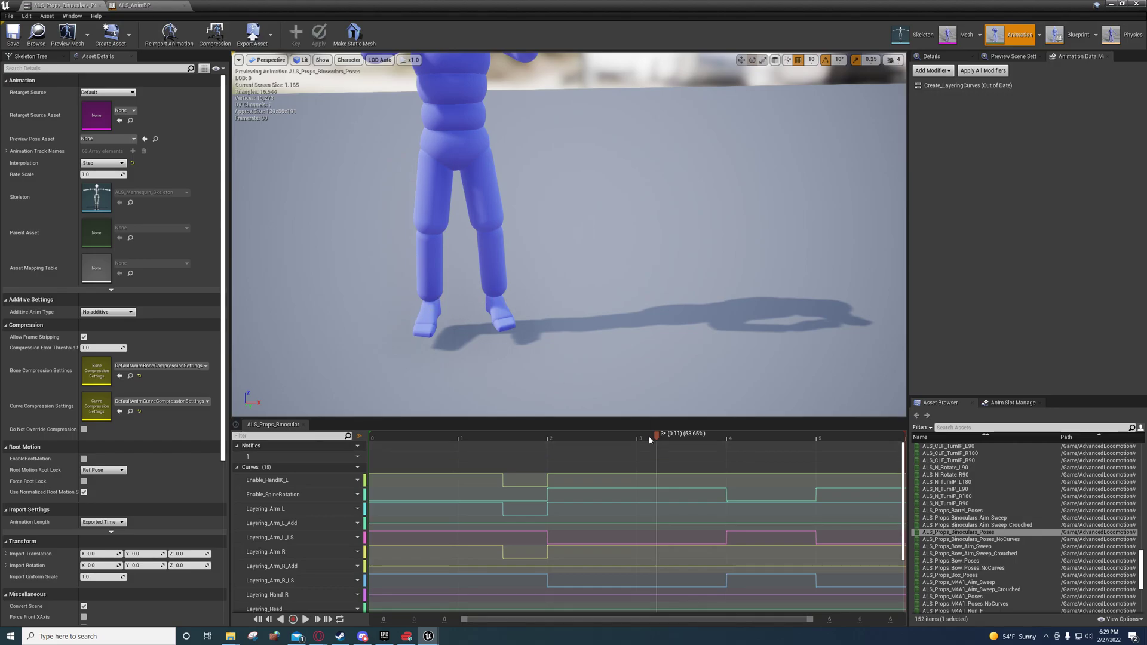
pyautogui.press('s')
pyautogui.moveTo(502, 267); pyautogui.dragTo(520, 197, button='right')
pyautogui.press('a')
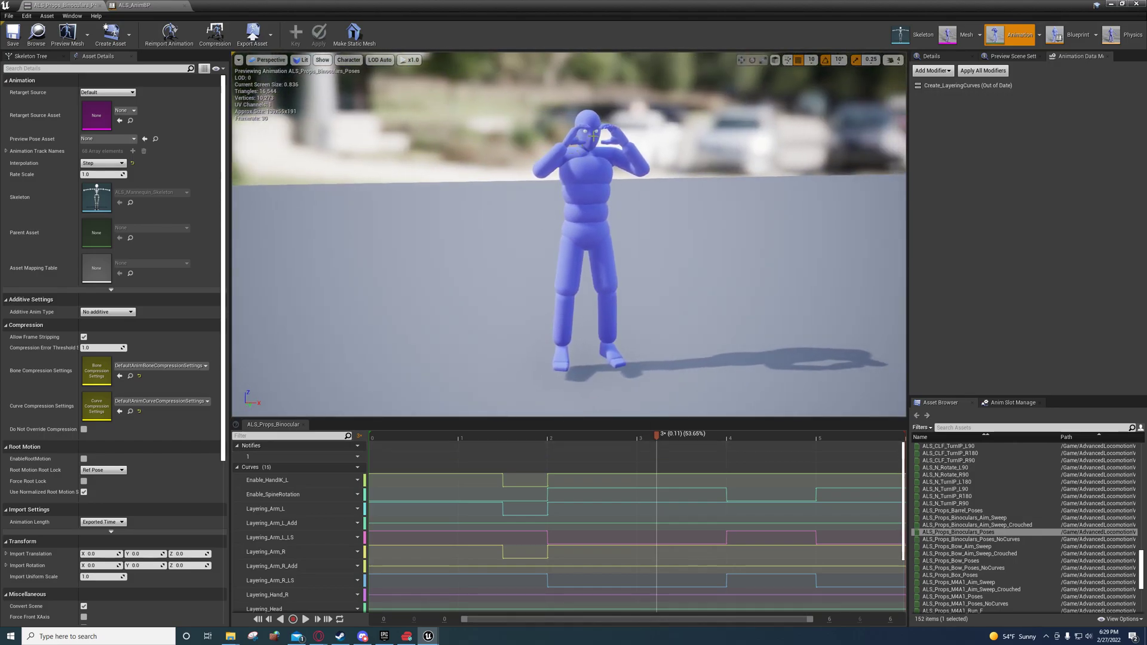
pyautogui.moveTo(660, 437); pyautogui.dragTo(490, 438)
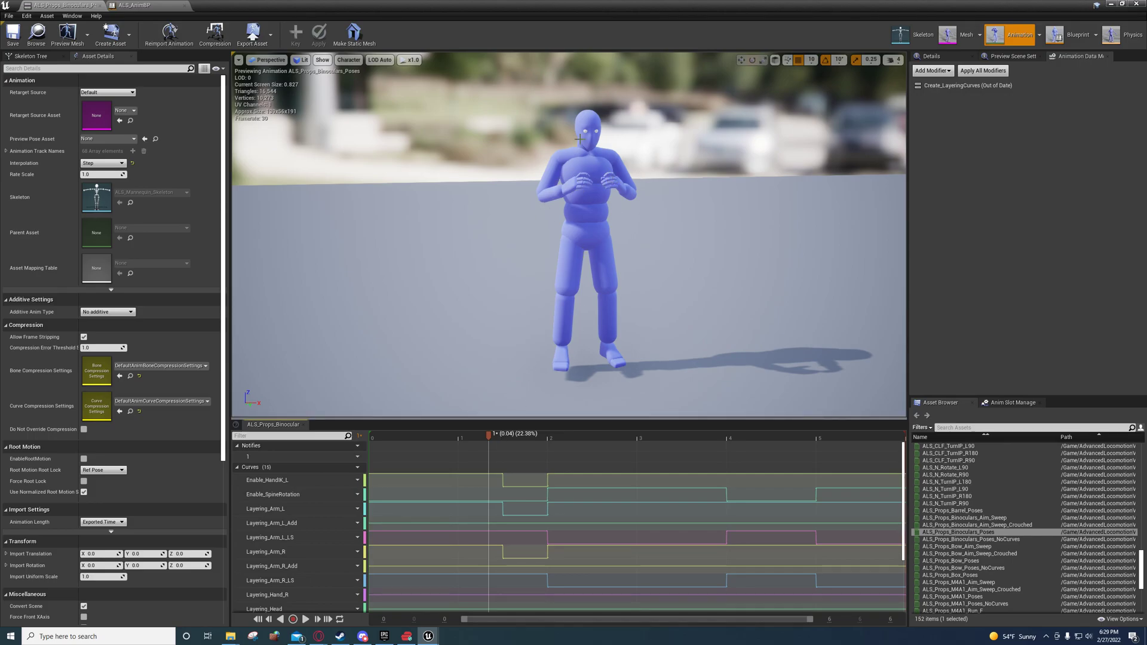
# Return to the Binoculars state and inspect the not-aiming Walk / Run Pose evaluator and the Aiming Poses' Weight_Gait Blend node.
pyautogui.click(146, 6)
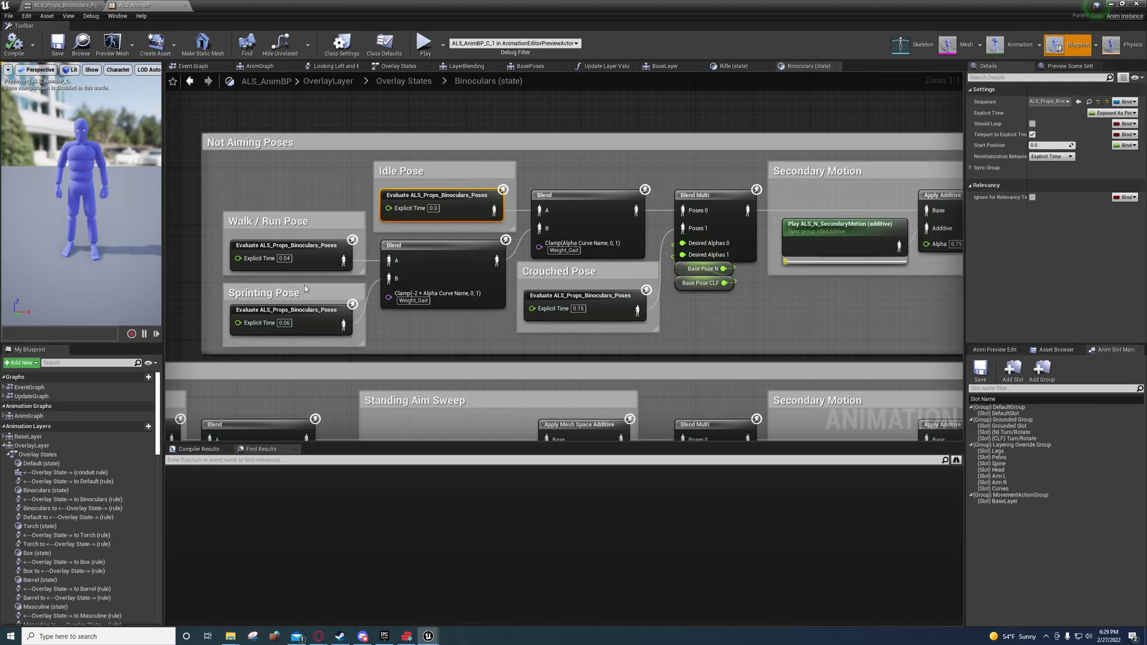
pyautogui.moveTo(290, 268); pyautogui.dragTo(369, 241, button='right')
pyautogui.click(350, 220)
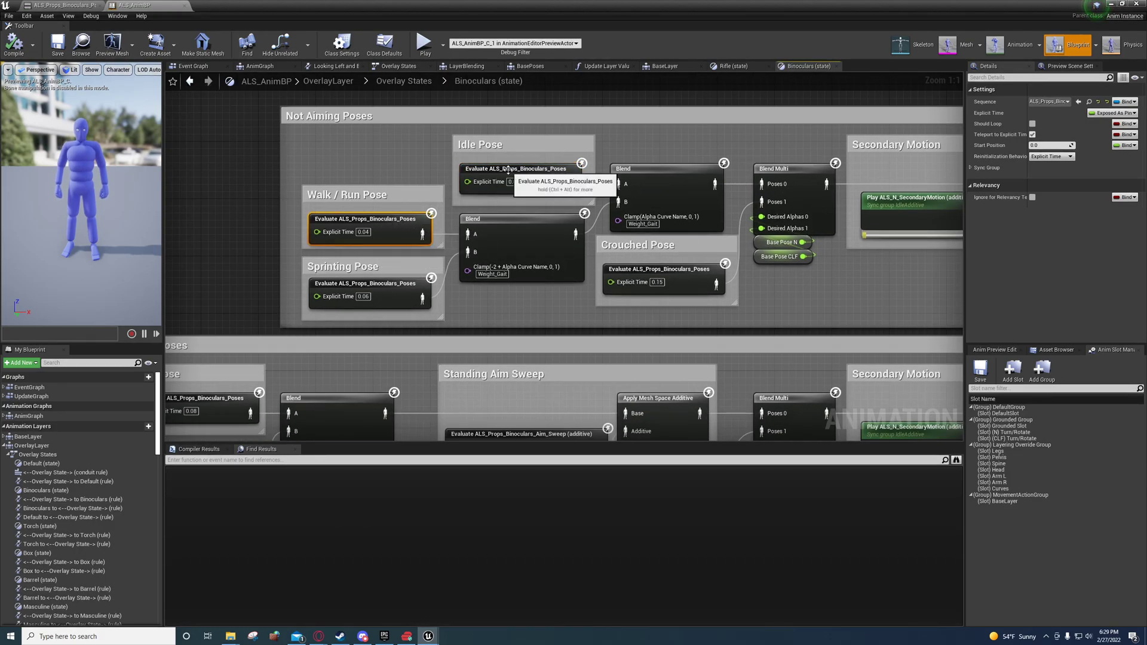
pyautogui.moveTo(514, 287); pyautogui.dragTo(579, 93, button='right')
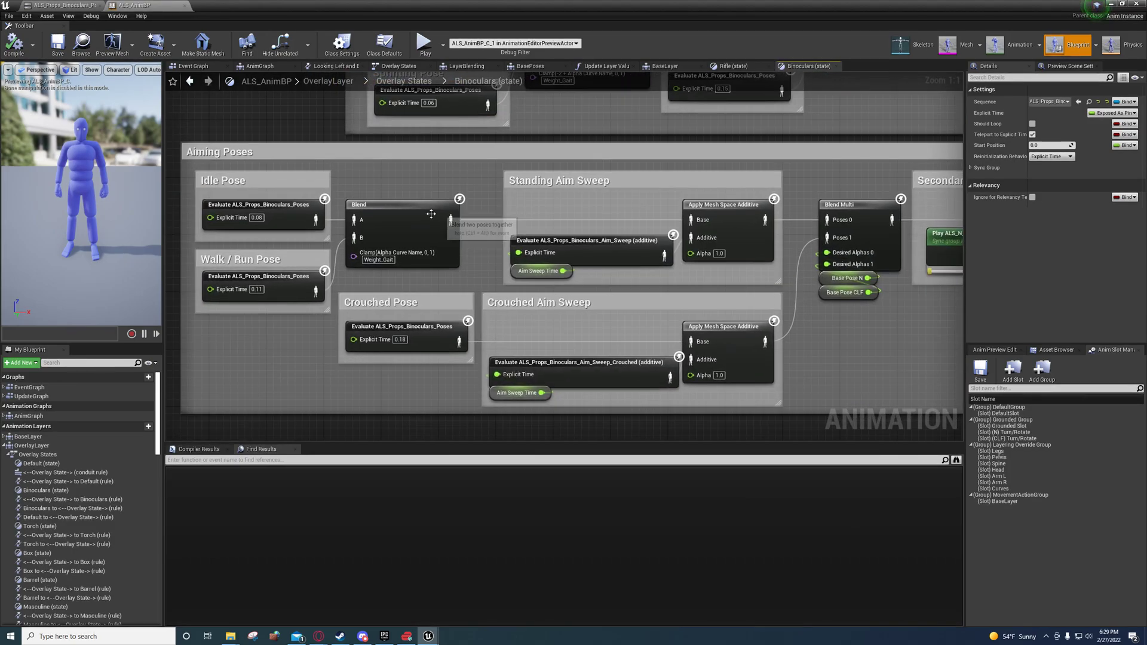
pyautogui.click(409, 236)
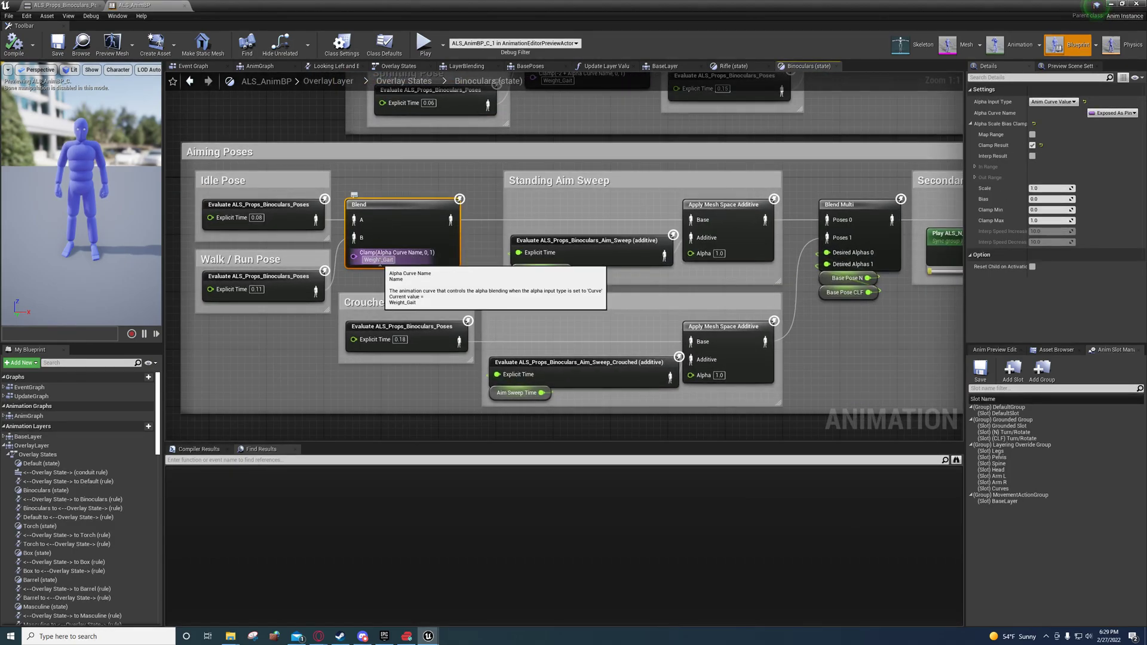
# Return to the animation editor and open ALS_N_Walk_F to check its Weight_Gait curve.
pyautogui.click(76, 6)
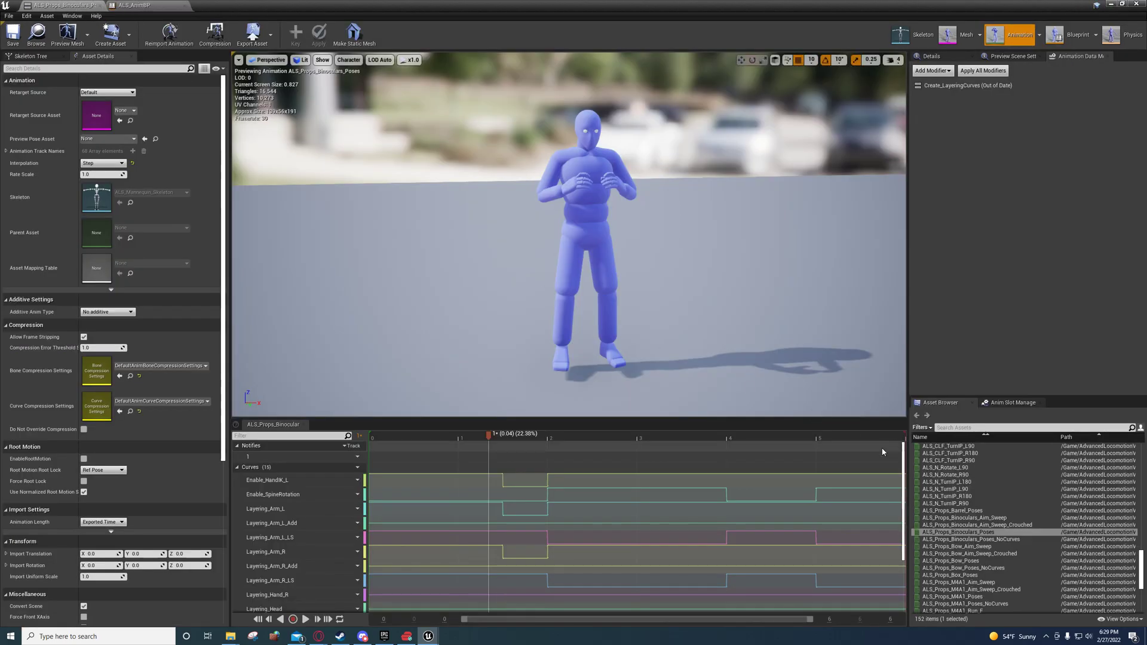
pyautogui.scroll(6, 970, 495)
pyautogui.scroll(-5, 971, 496)
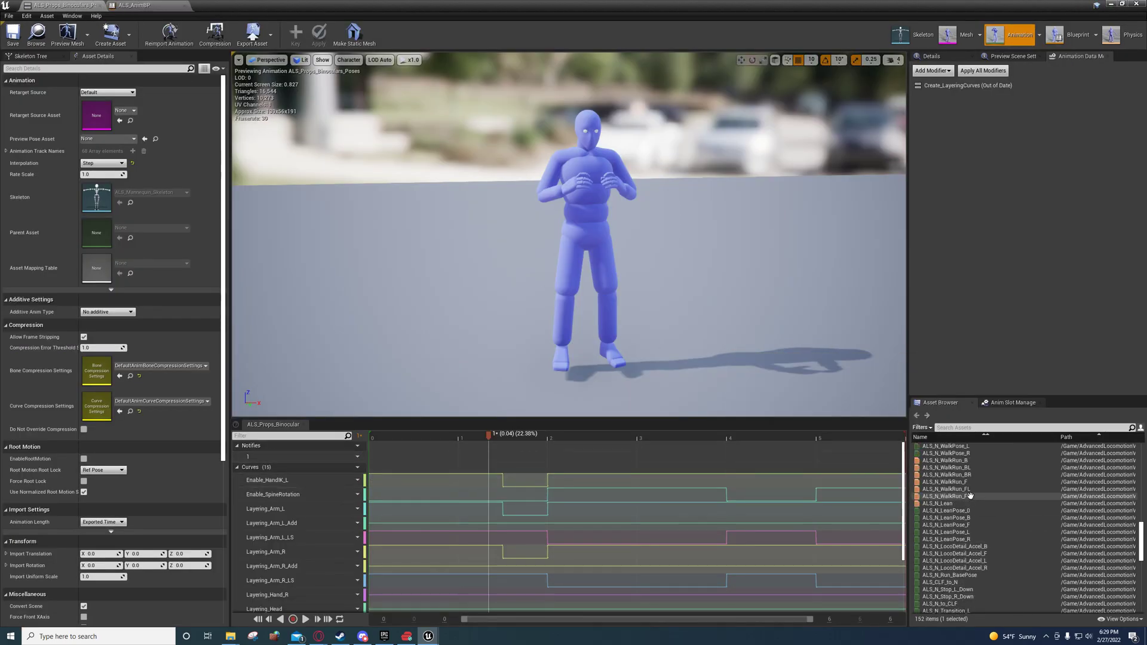
pyautogui.doubleClick(941, 475)
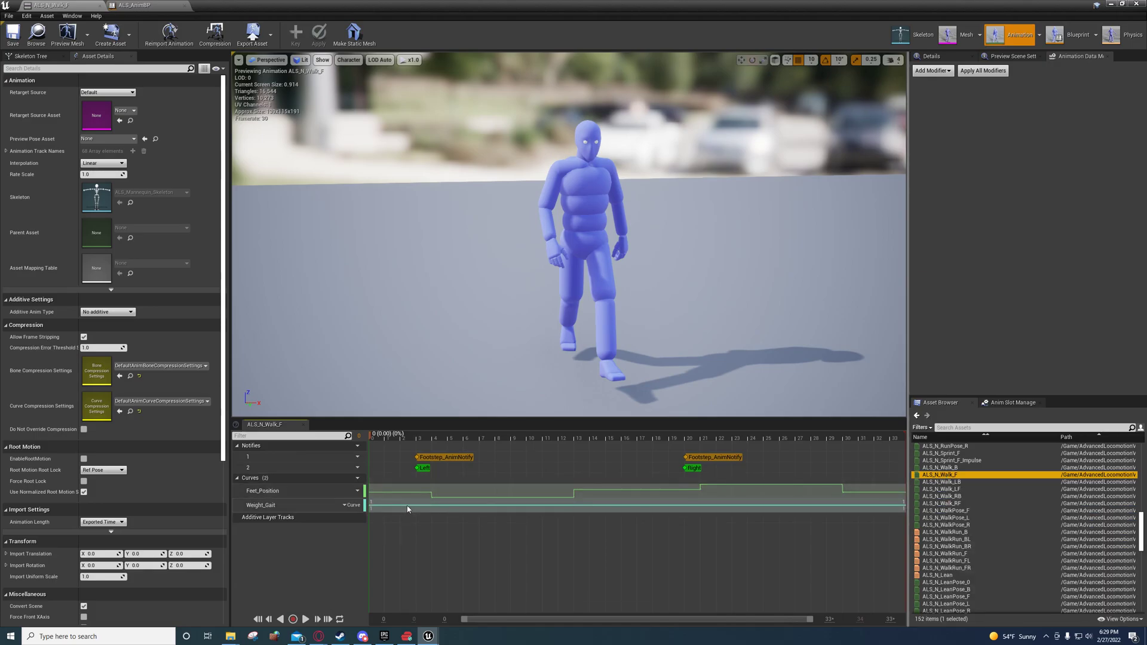
# Open ALS_N_Sprint_F and ALS_N_Run_F in turn to check their Weight_Gait curves.
pyautogui.scroll(2, 956, 508)
pyautogui.doubleClick(941, 482)
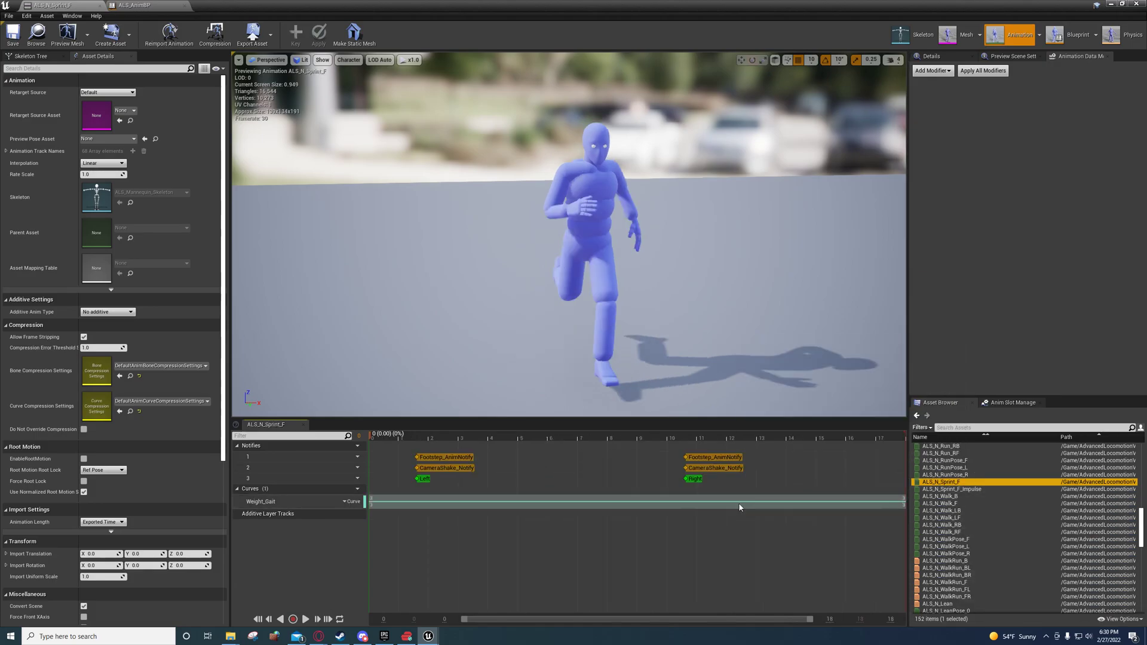
pyautogui.scroll(3, 937, 472)
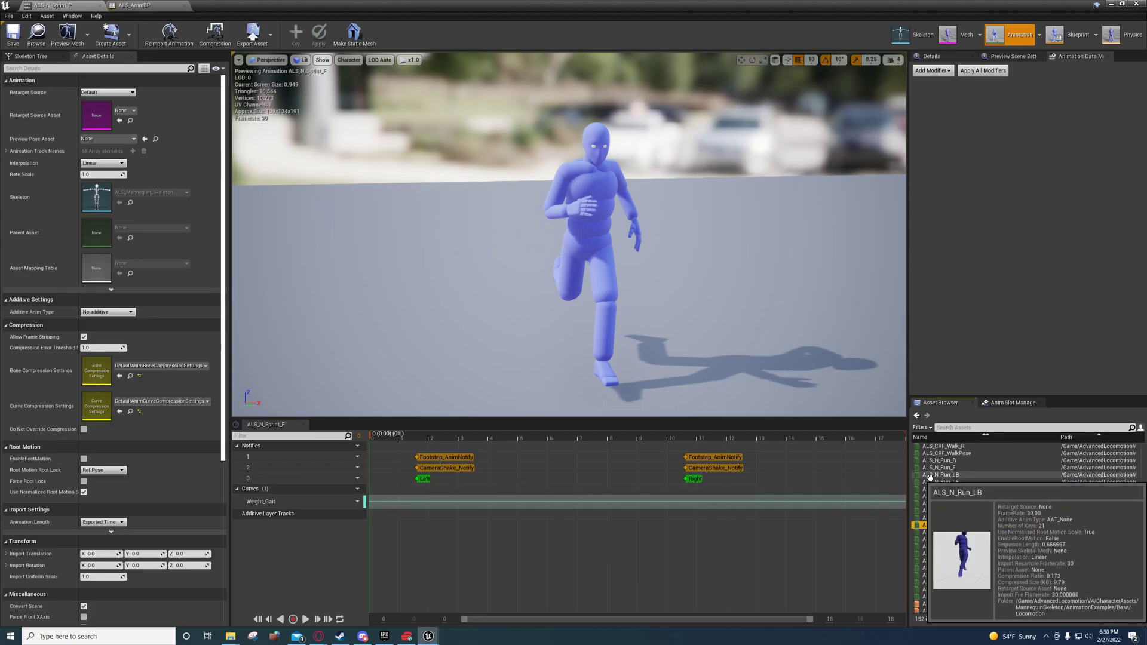
pyautogui.doubleClick(936, 467)
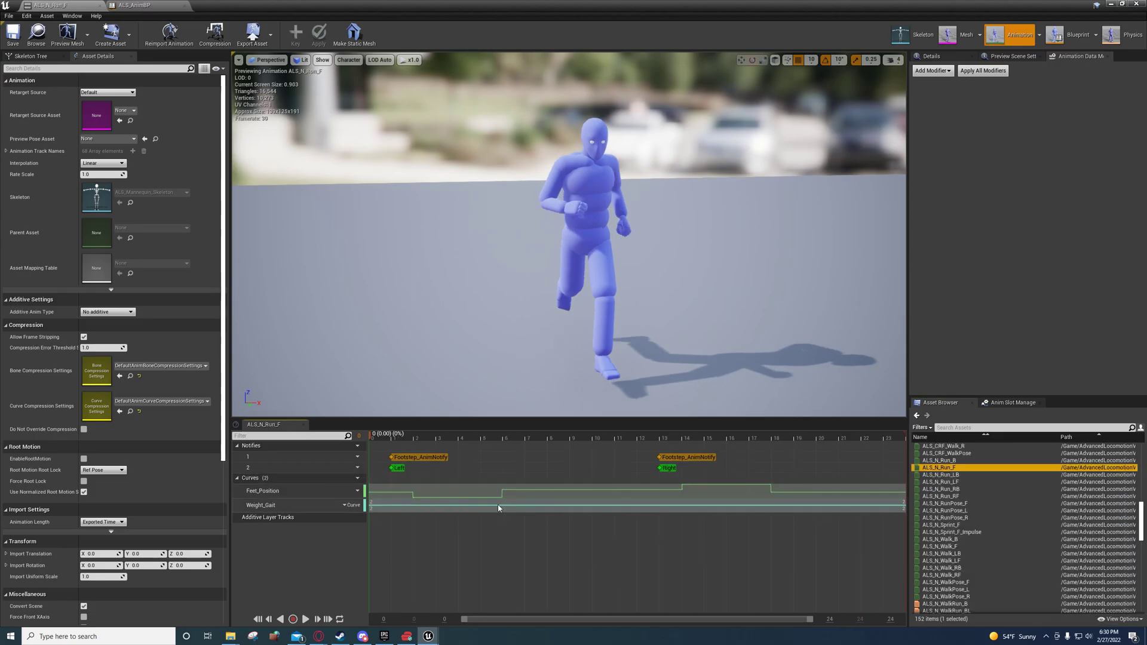
pyautogui.scroll(-5, 998, 504)
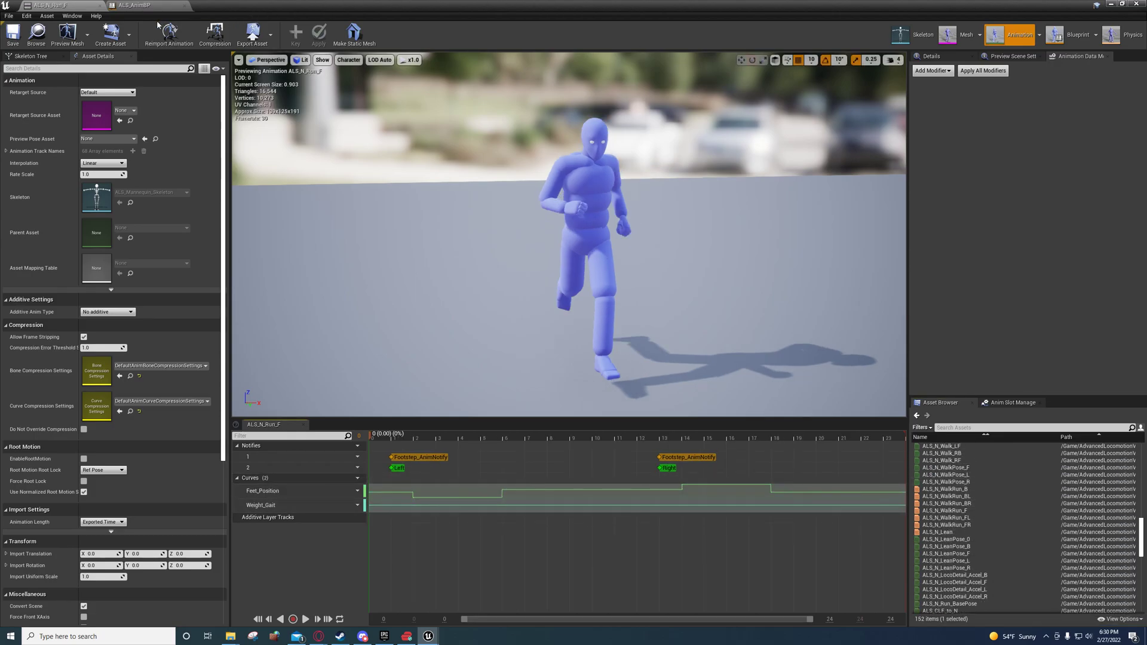
# Return to the Binoculars state and inspect the Not Aiming Poses' Walk / Run and Sprinting Blend node's bias and the Sprinting Pose evaluator.
pyautogui.click(141, 6)
pyautogui.moveTo(582, 186); pyautogui.dragTo(633, 229, button='right')
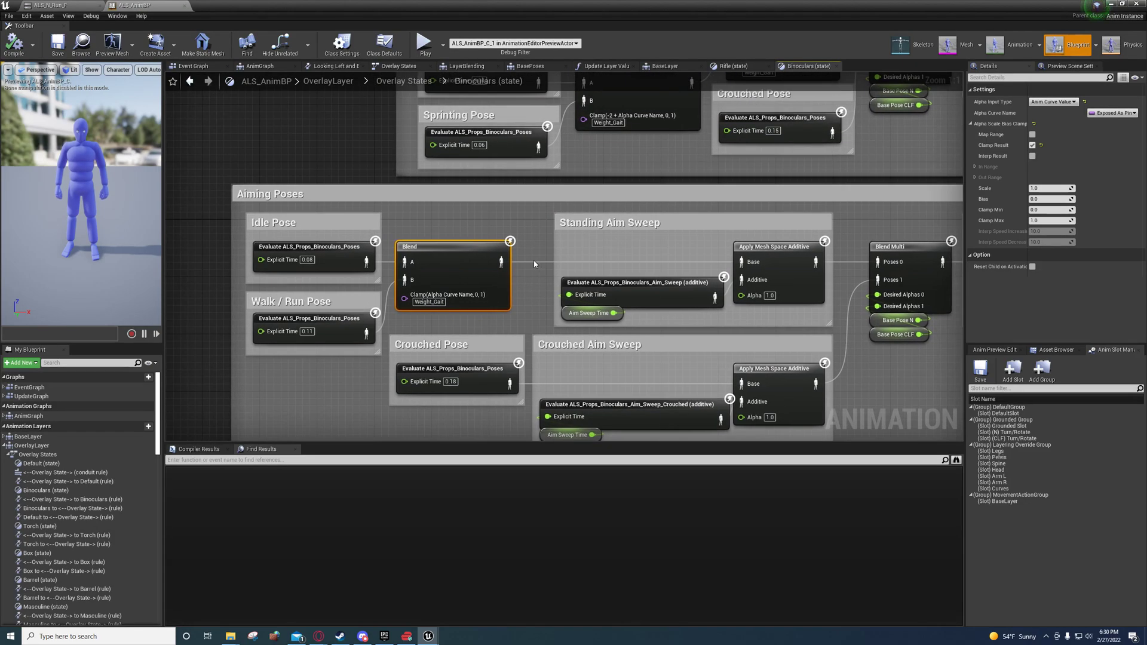
pyautogui.moveTo(535, 264); pyautogui.dragTo(632, 244, button='right')
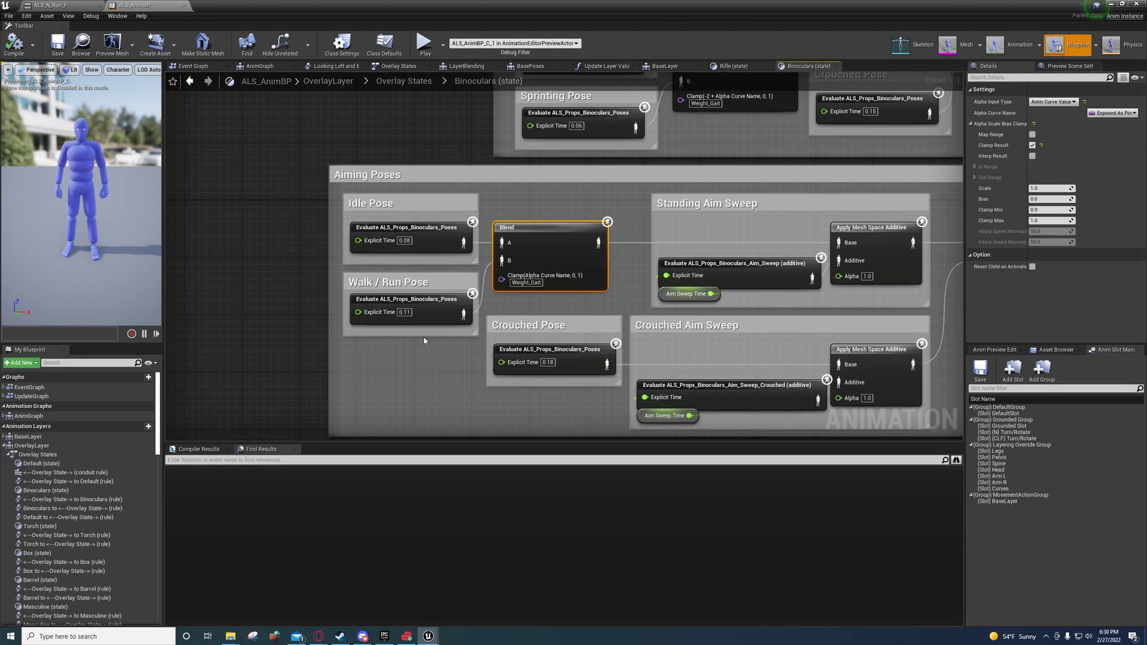
pyautogui.moveTo(461, 285); pyautogui.dragTo(234, 427, button='right')
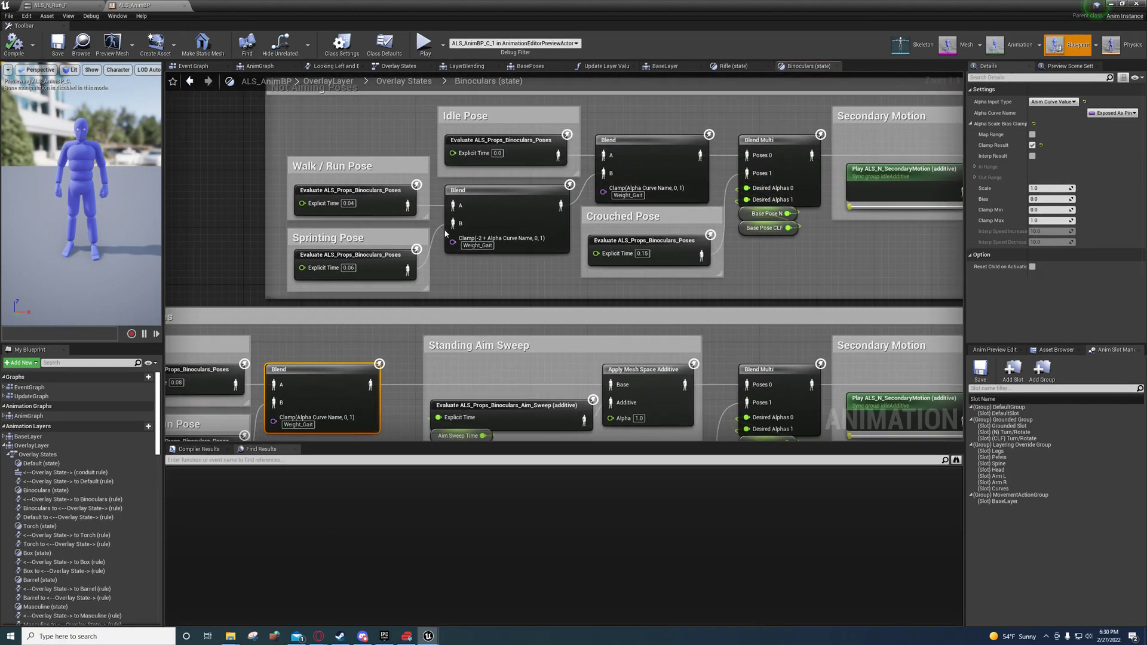
pyautogui.moveTo(475, 176); pyautogui.dragTo(472, 266, button='right')
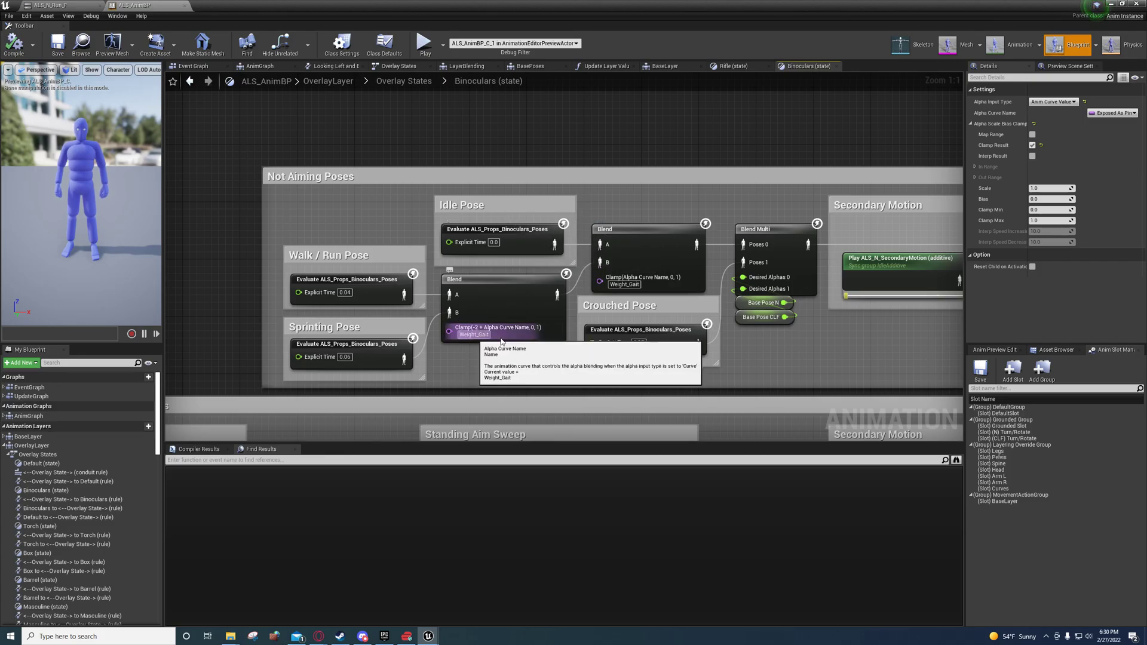
pyautogui.click(501, 301)
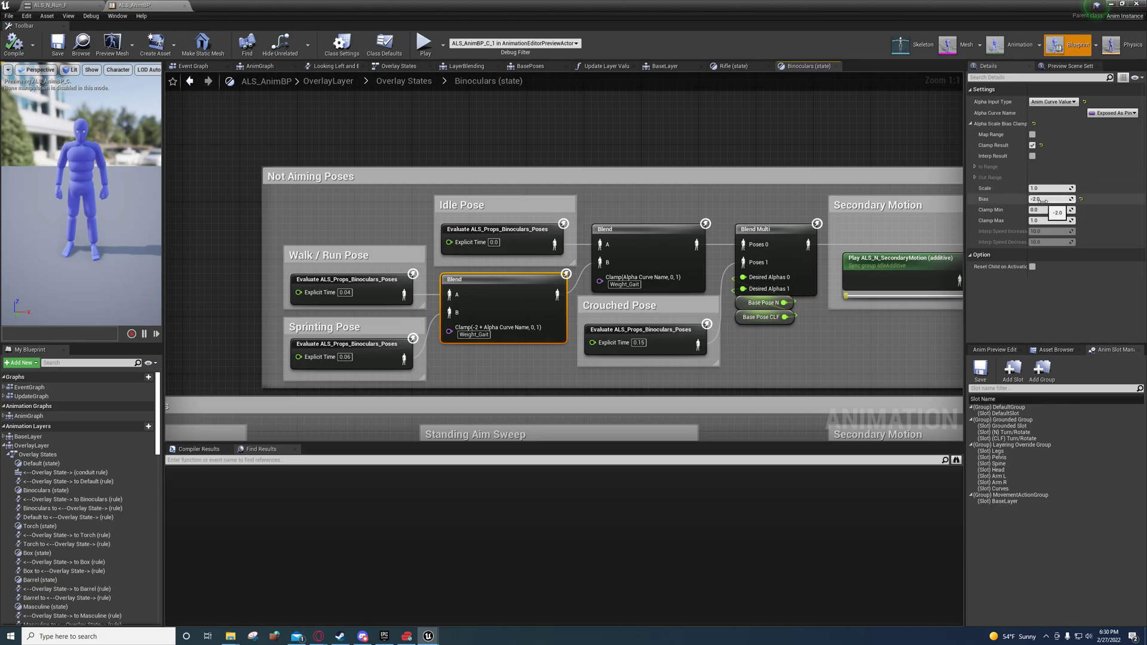
pyautogui.moveTo(799, 338); pyautogui.dragTo(777, 236, button='right')
pyautogui.moveTo(451, 281); pyautogui.dragTo(492, 316, button='right')
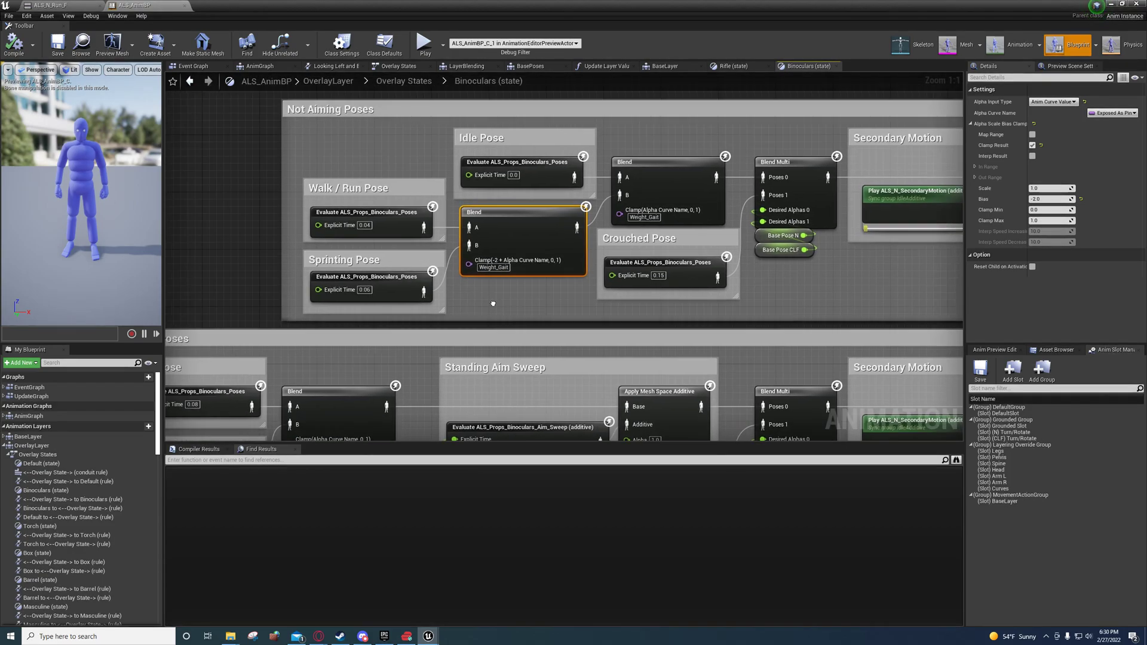
pyautogui.moveTo(475, 302); pyautogui.dragTo(353, 226, button='right')
pyautogui.click(392, 223)
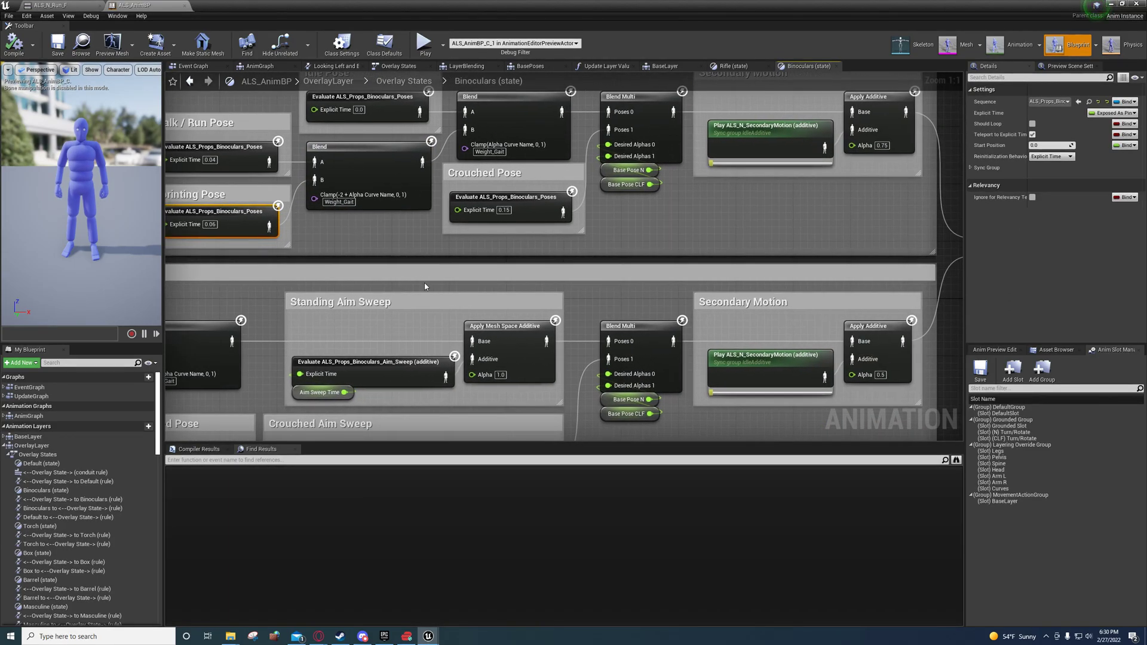
# Examine the Aiming Poses' Standing Aim Sweep additive and how the Idle and Walk / Run poses feed its base.
pyautogui.moveTo(425, 287); pyautogui.dragTo(530, 140, button='right')
pyautogui.click(521, 185)
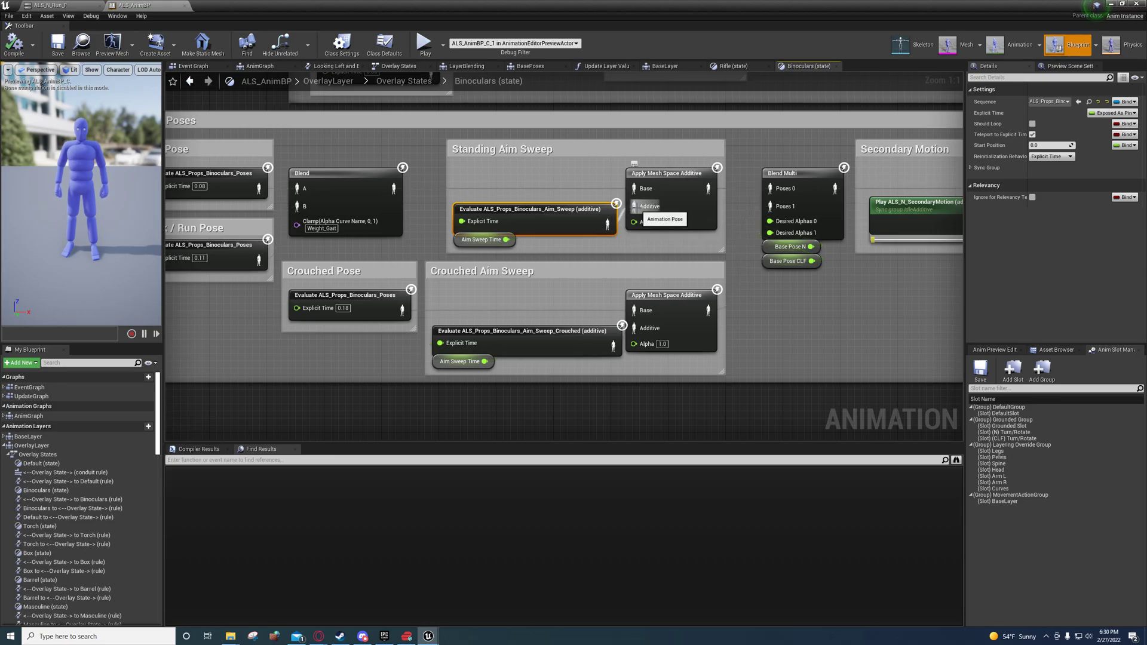
pyautogui.moveTo(482, 214); pyautogui.dragTo(726, 210, button='right')
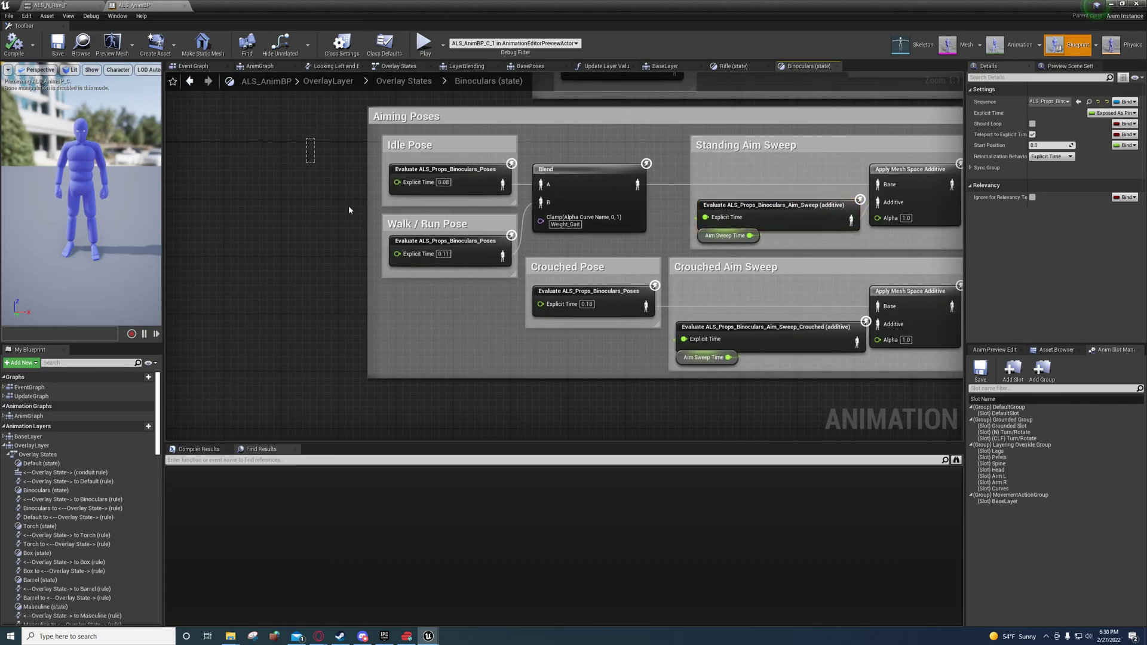
pyautogui.moveTo(349, 210); pyautogui.dragTo(394, 239)
pyautogui.moveTo(641, 211); pyautogui.dragTo(470, 244, button='right')
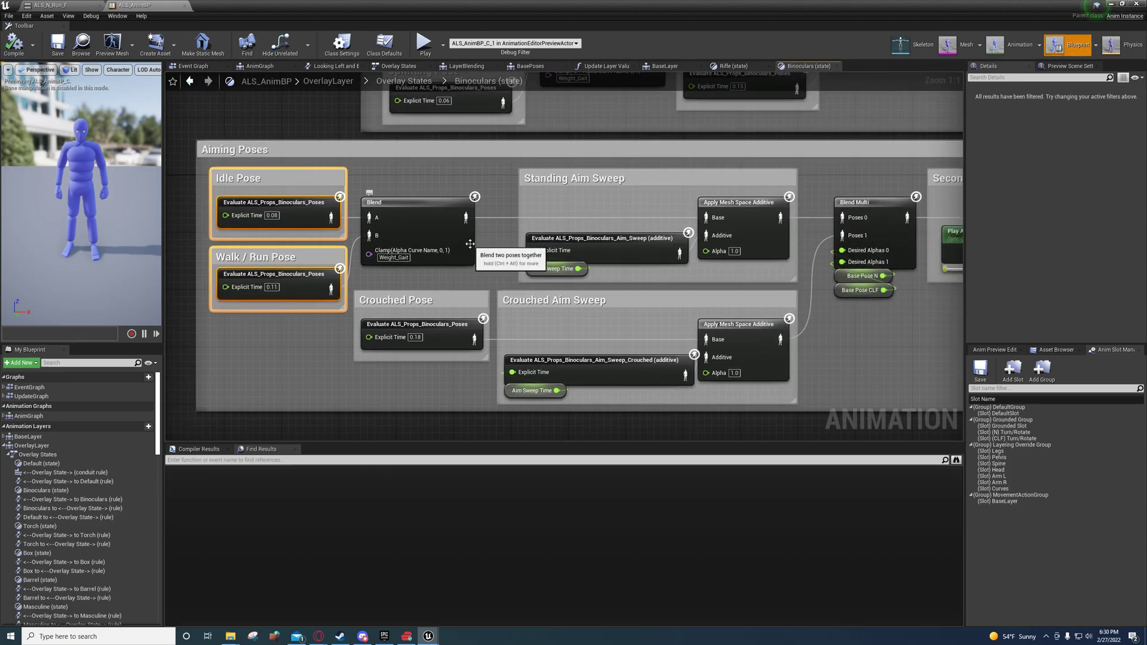
pyautogui.moveTo(567, 233); pyautogui.dragTo(467, 274, button='right')
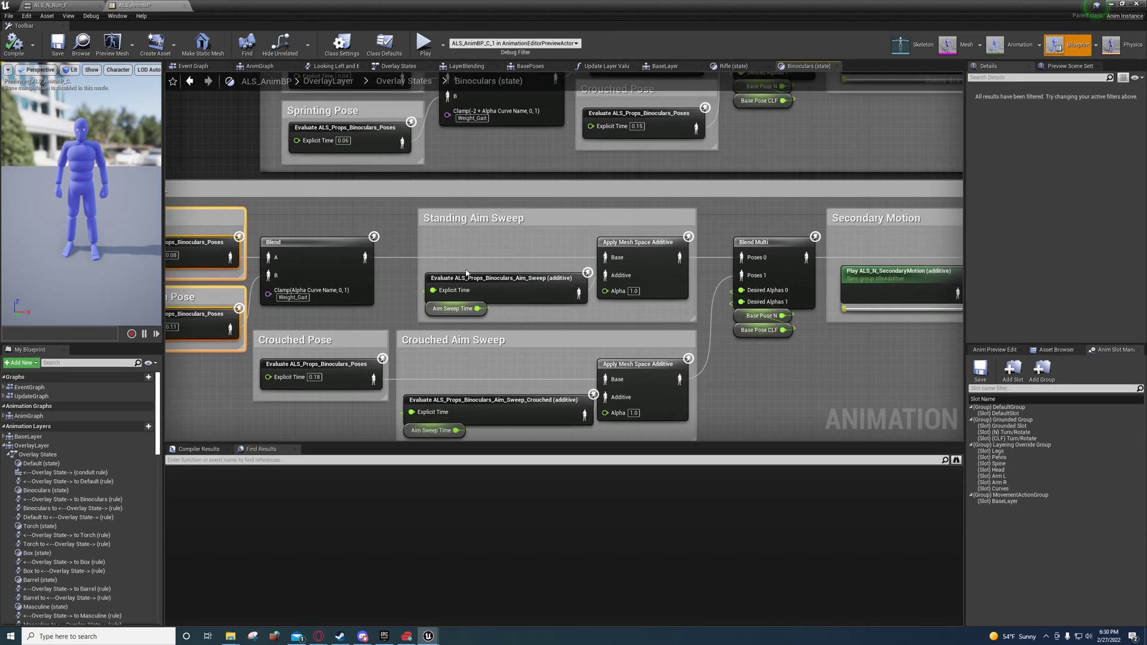
pyautogui.click(53, 5)
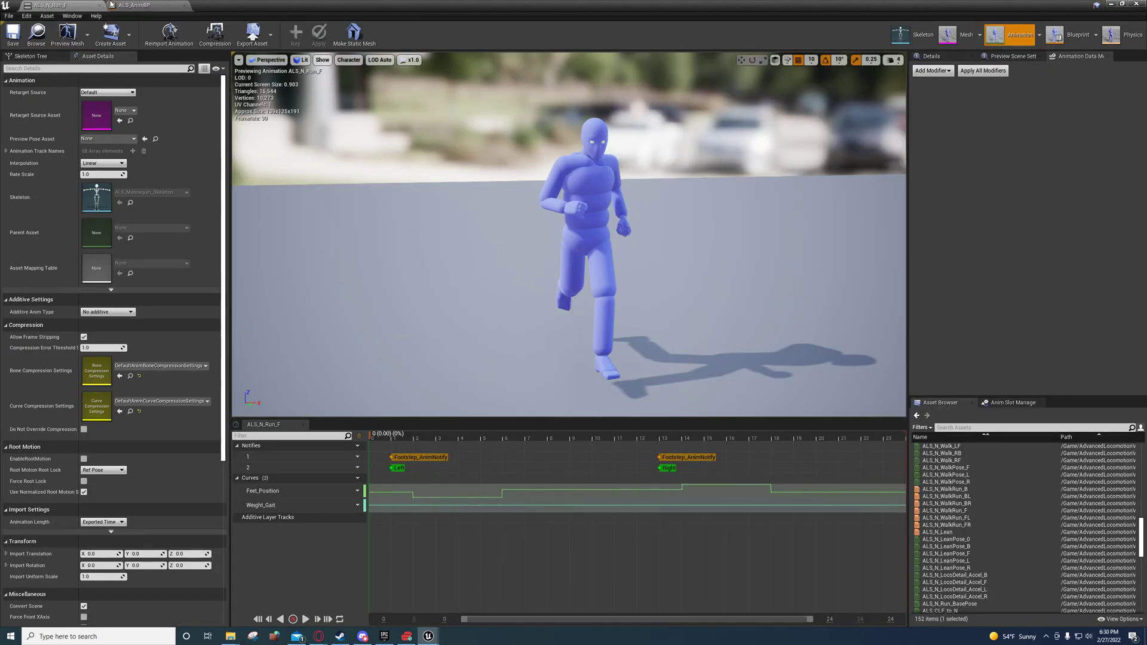
pyautogui.click(135, 6)
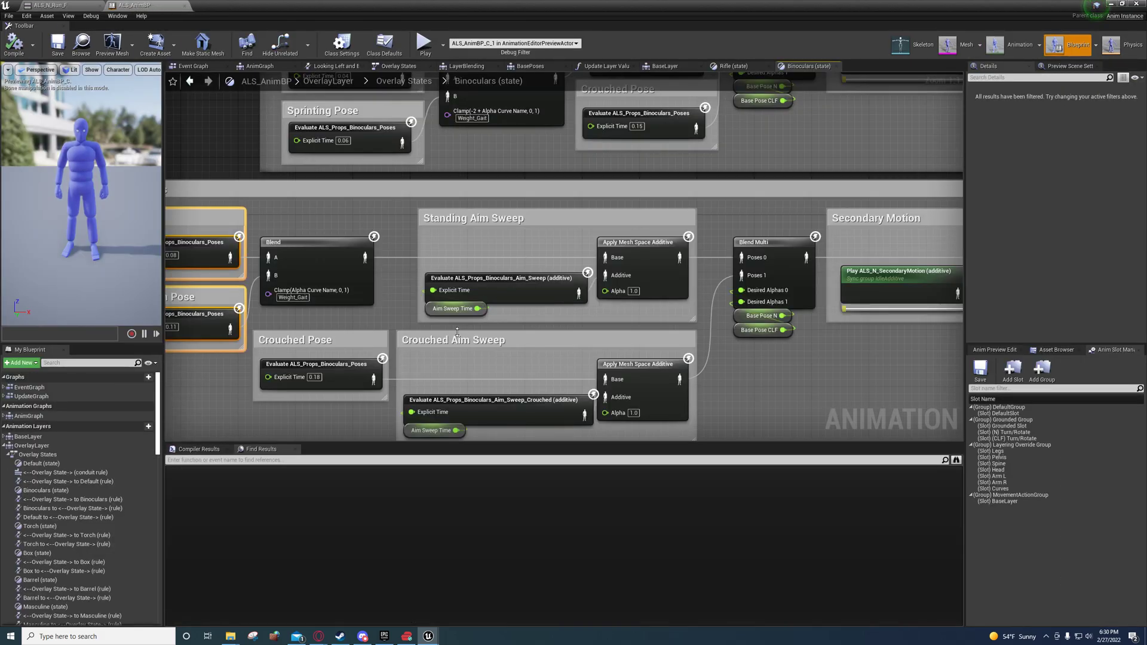
pyautogui.moveTo(492, 314); pyautogui.dragTo(552, 264, button='right')
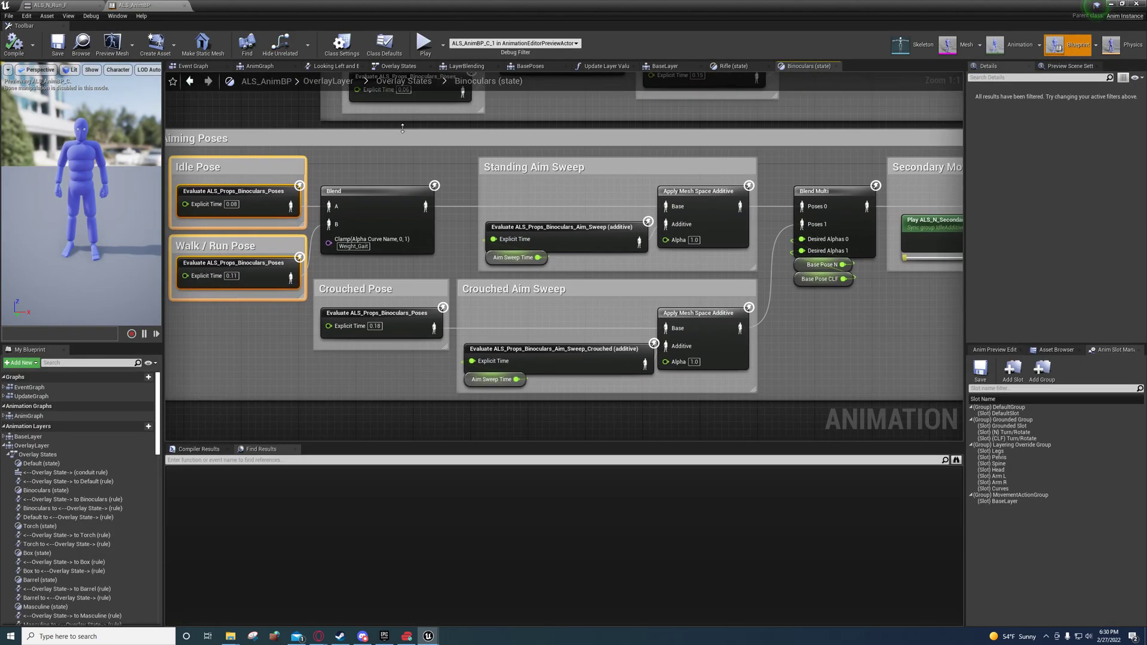
# Open the AnimGraph and examine the nodes that apply aim offsets or manual spine rotation.
pyautogui.click(274, 67)
pyautogui.moveTo(654, 316); pyautogui.dragTo(276, 257, button='right')
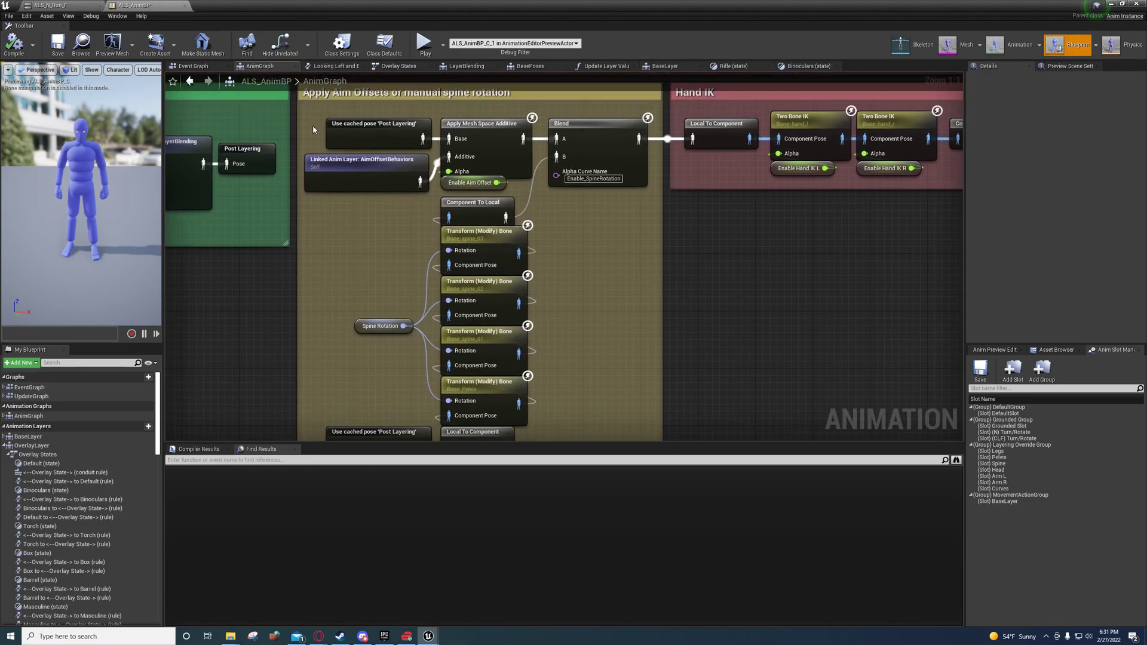
pyautogui.moveTo(304, 112); pyautogui.dragTo(637, 323)
pyautogui.moveTo(638, 279); pyautogui.dragTo(612, 483, button='right')
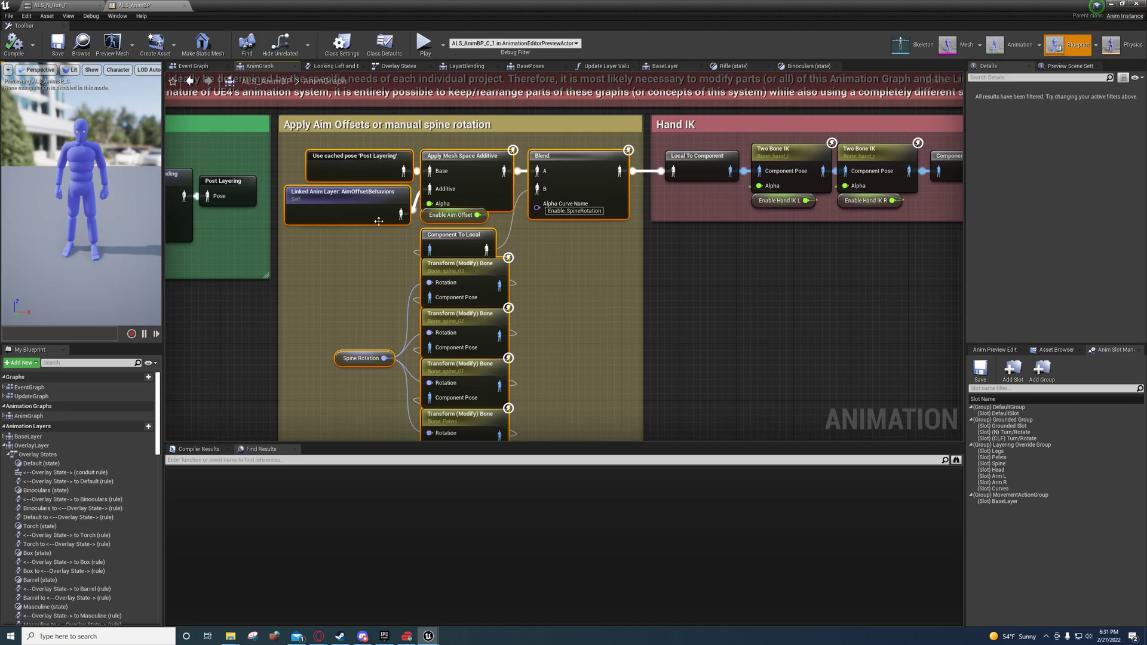
pyautogui.click(66, 7)
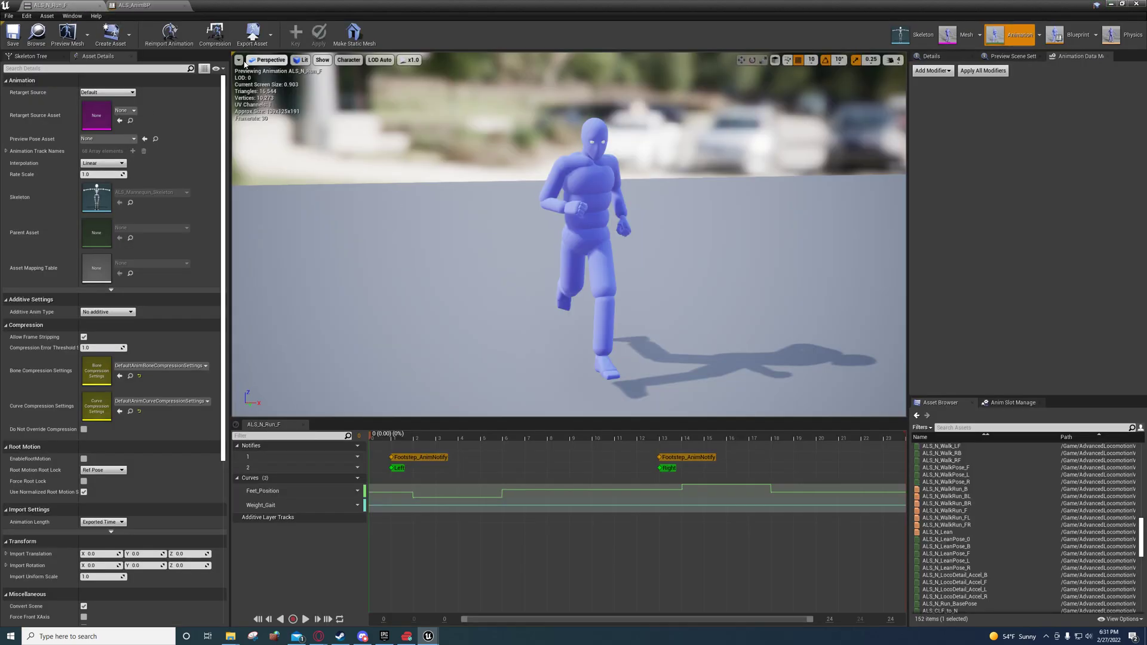
pyautogui.click(140, 5)
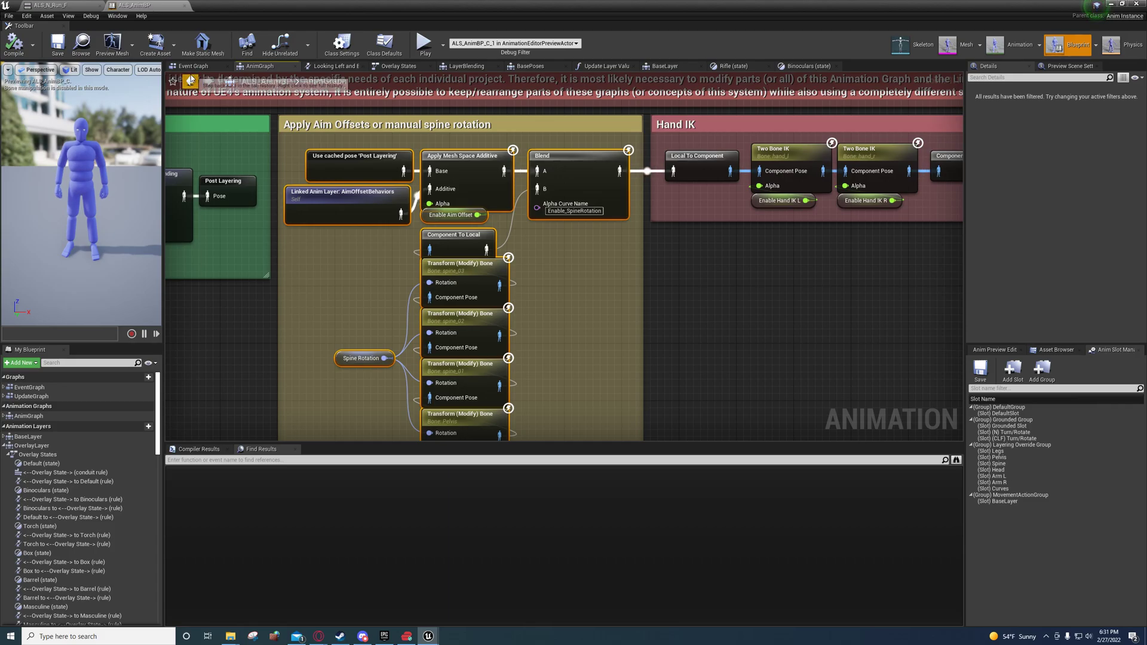
# Return to LayerBlending and inspect the Arm L Layer's overlay input, Base Additive (LS) input and Layering_Arm_L blend.
pyautogui.click(191, 80)
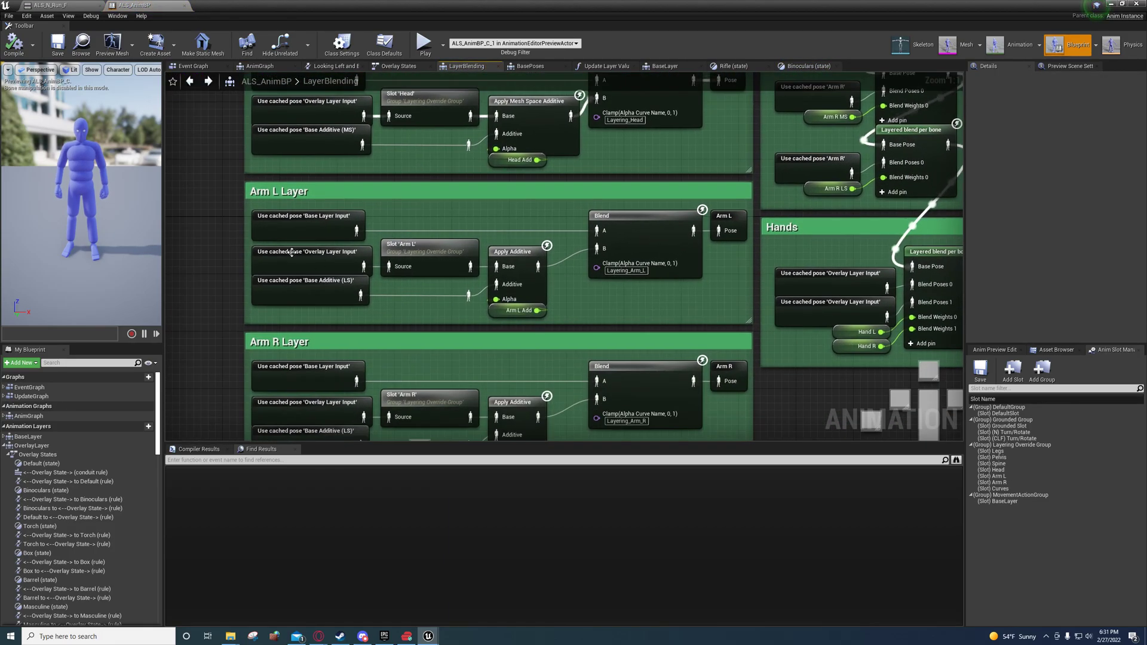
pyautogui.click(321, 261)
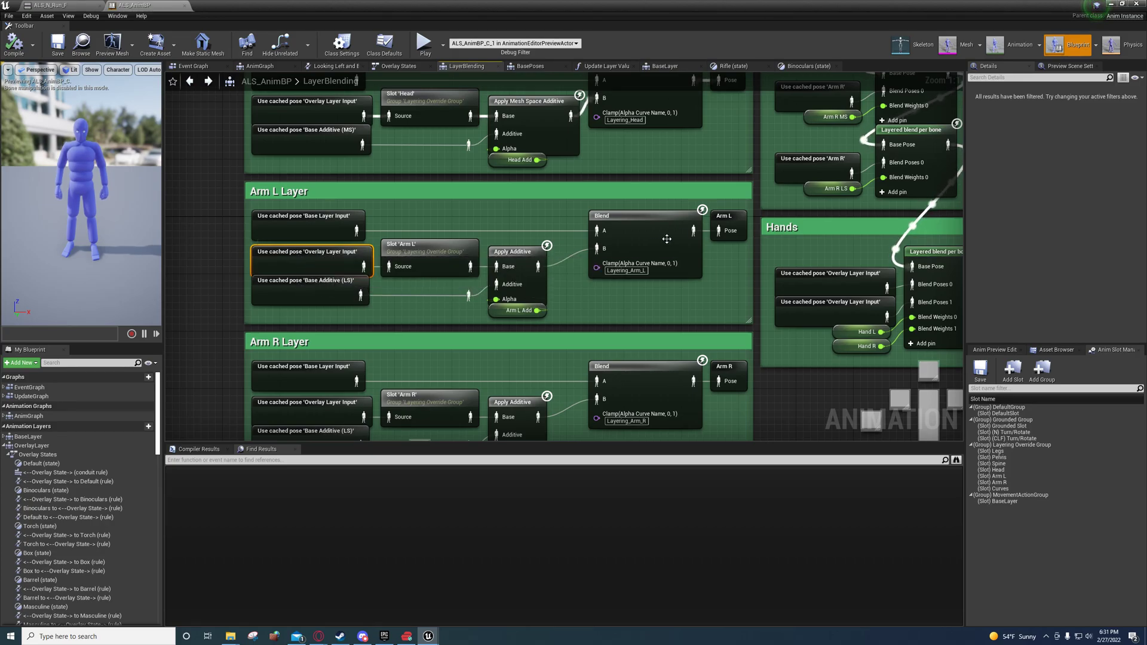
pyautogui.moveTo(723, 171); pyautogui.dragTo(688, 261, button='right')
pyautogui.moveTo(445, 422); pyautogui.dragTo(474, 339, button='right')
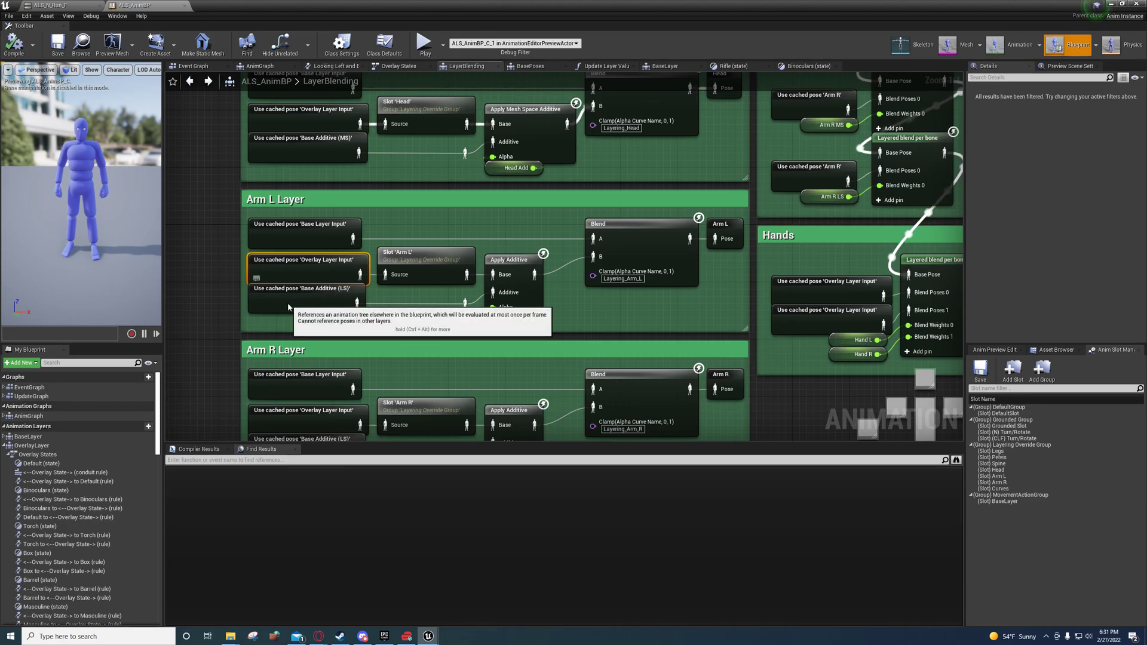
pyautogui.click(306, 300)
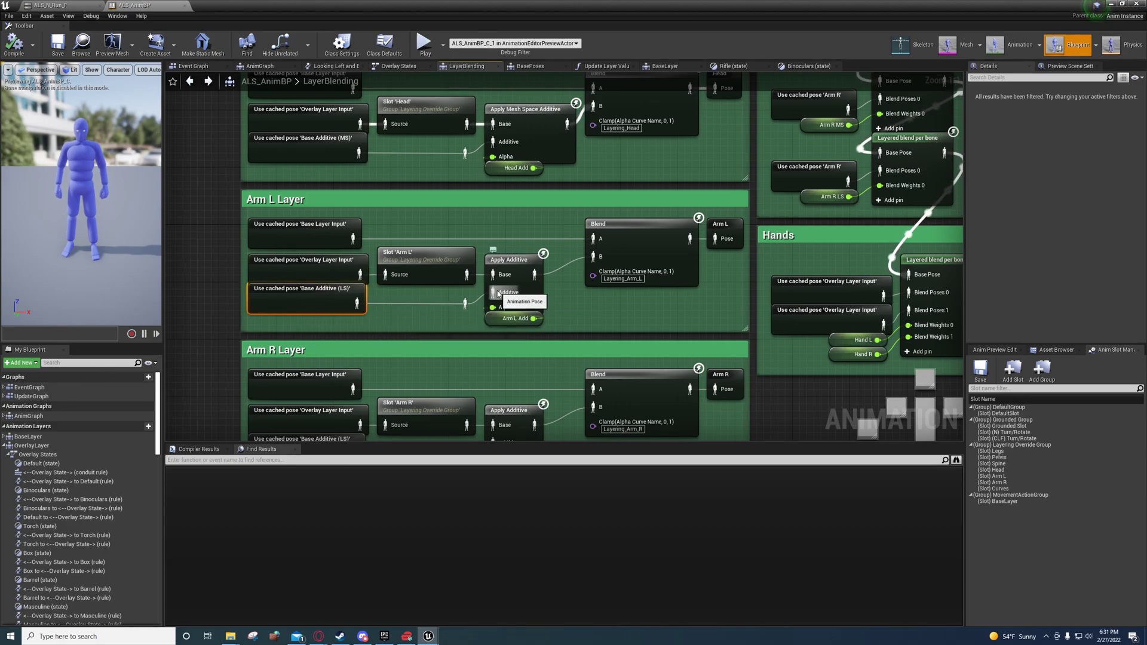
pyautogui.moveTo(576, 291); pyautogui.dragTo(609, 334, button='right')
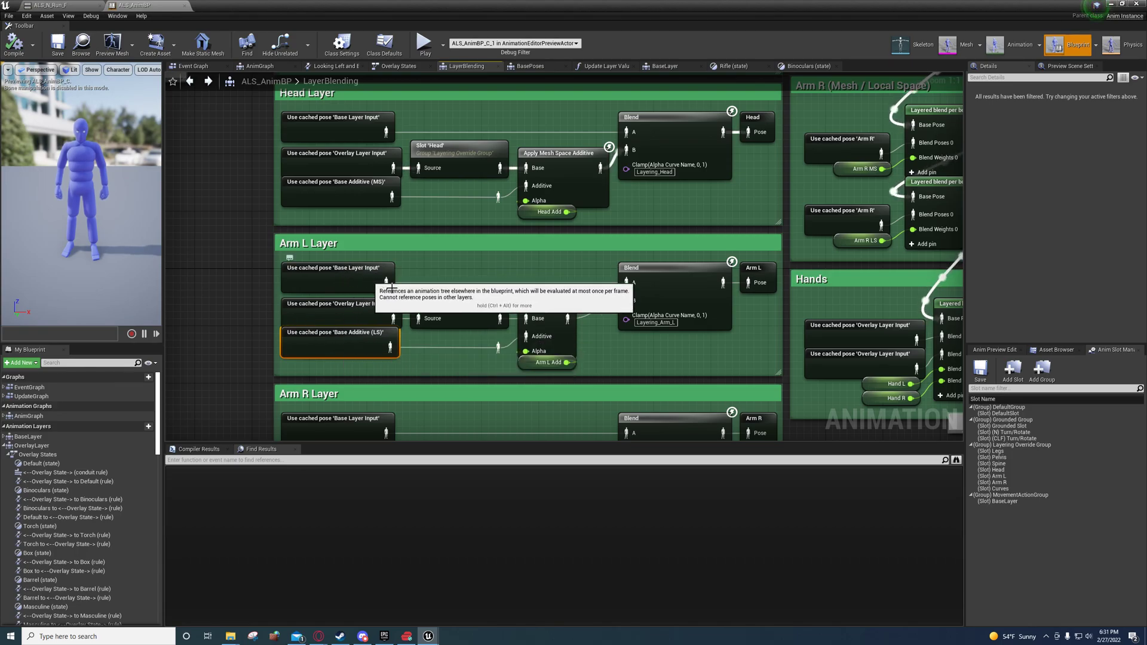
pyautogui.moveTo(628, 320); pyautogui.dragTo(458, 279, button='right')
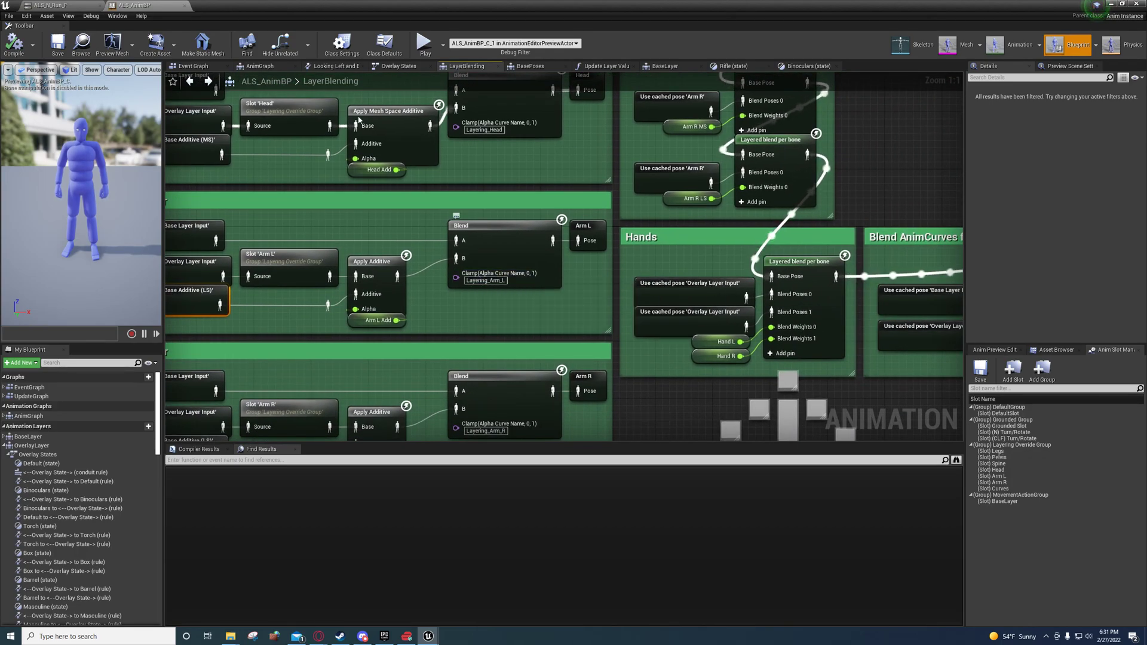
# Open ALS_N_Mantle_1m_Montage_2H in the animation editor and review its Layering curves.
pyautogui.click(51, 5)
pyautogui.scroll(15, 945, 491)
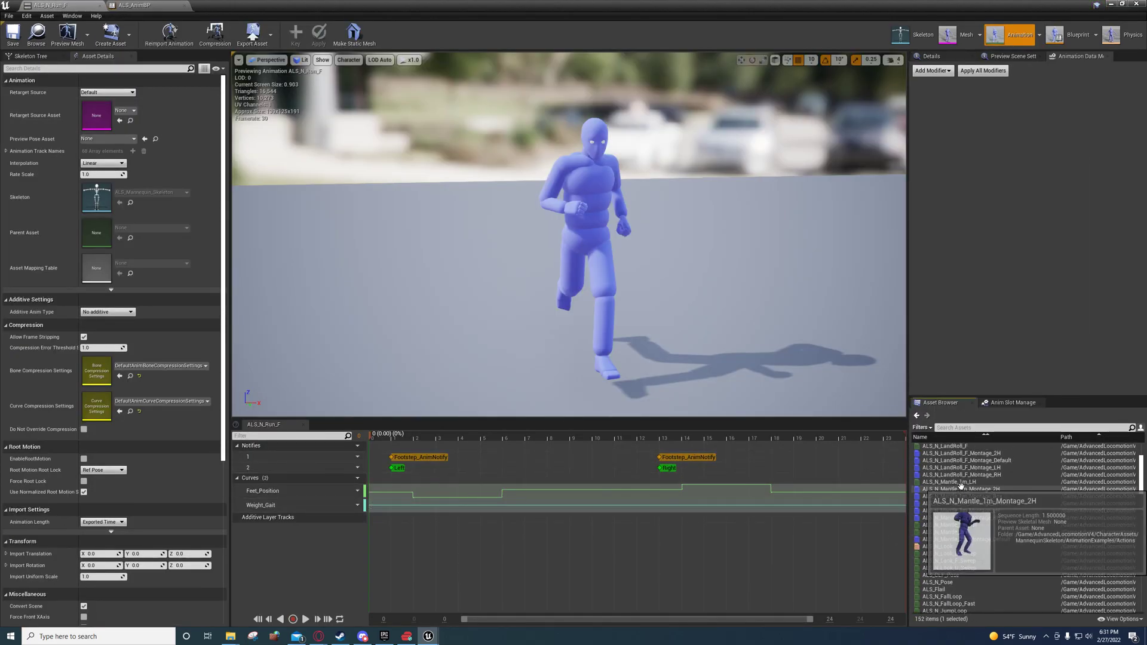
pyautogui.doubleClick(950, 475)
pyautogui.scroll(-3, 471, 585)
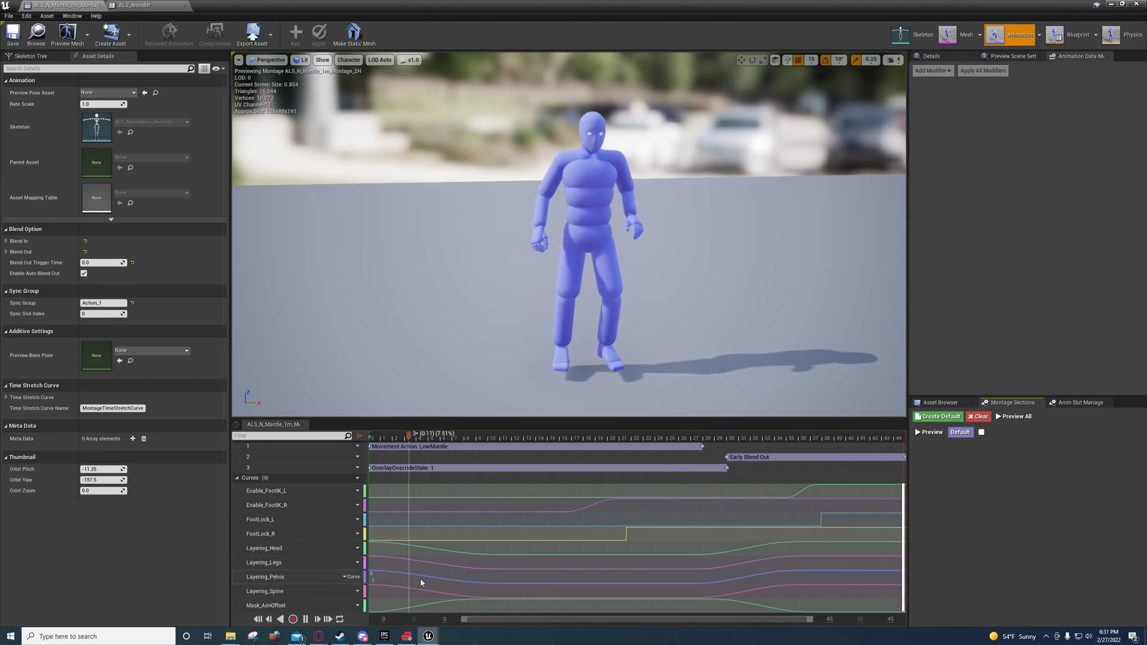
# Return to LayerBlending and inspect the Head Layer's Layering_Head Blend node and all nodes of the Arm R Layer.
pyautogui.click(132, 5)
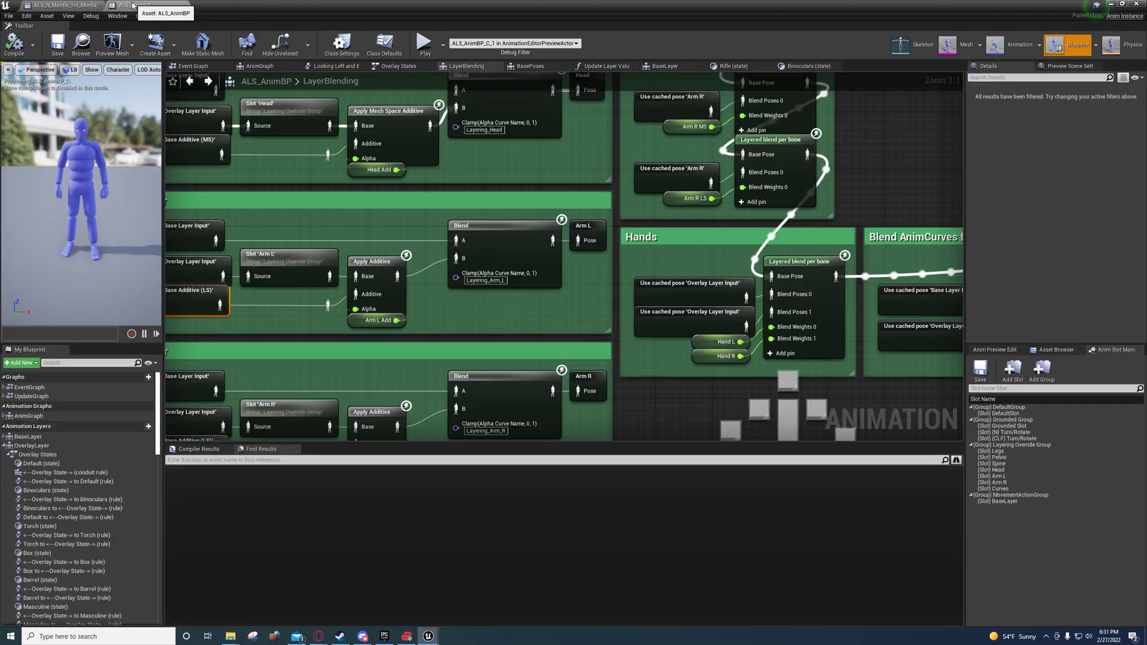
pyautogui.moveTo(645, 126); pyautogui.dragTo(567, 355, button='right')
pyautogui.click(458, 308)
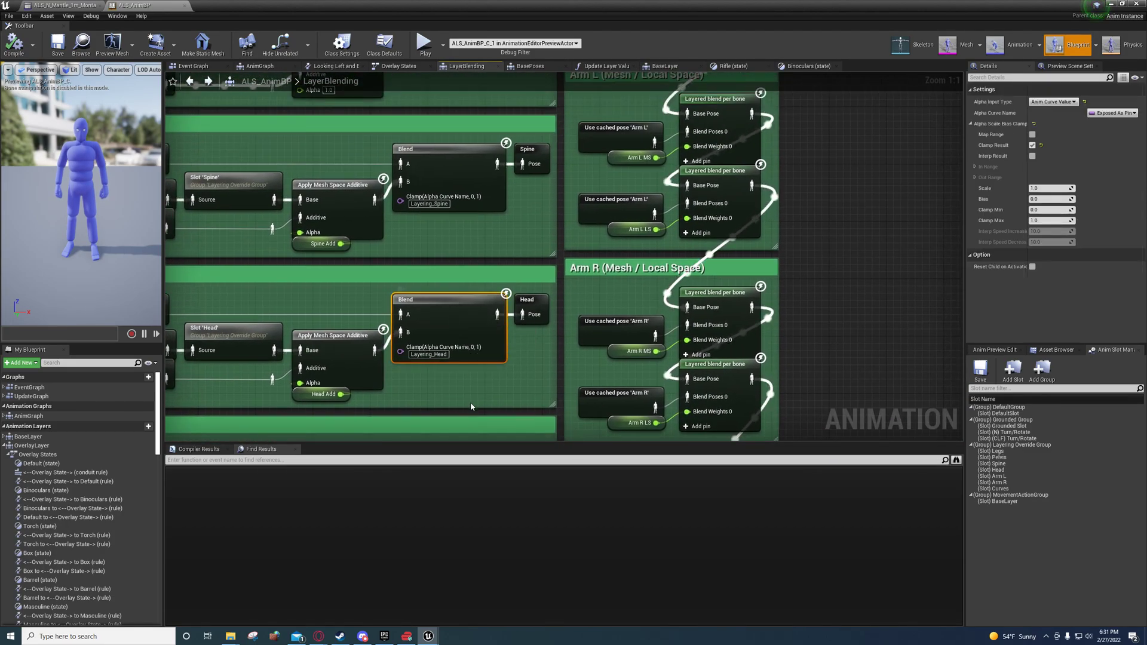
pyautogui.moveTo(471, 403); pyautogui.dragTo(572, 136, button='right')
pyautogui.moveTo(556, 297); pyautogui.dragTo(607, 227, button='right')
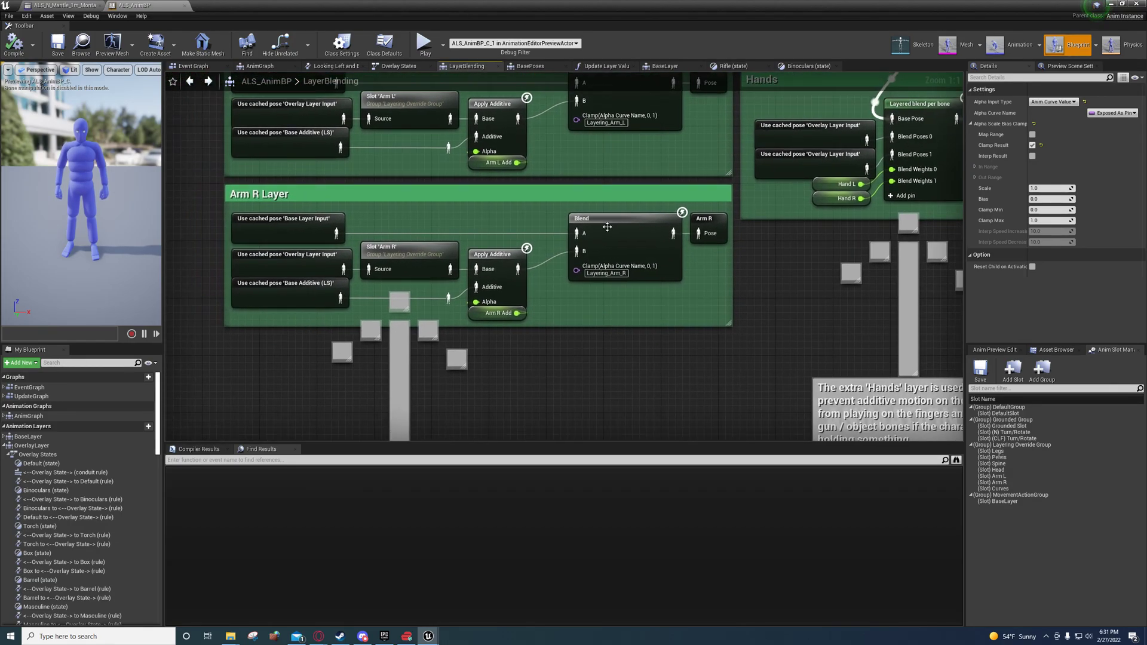
pyautogui.moveTo(200, 185); pyautogui.dragTo(737, 336)
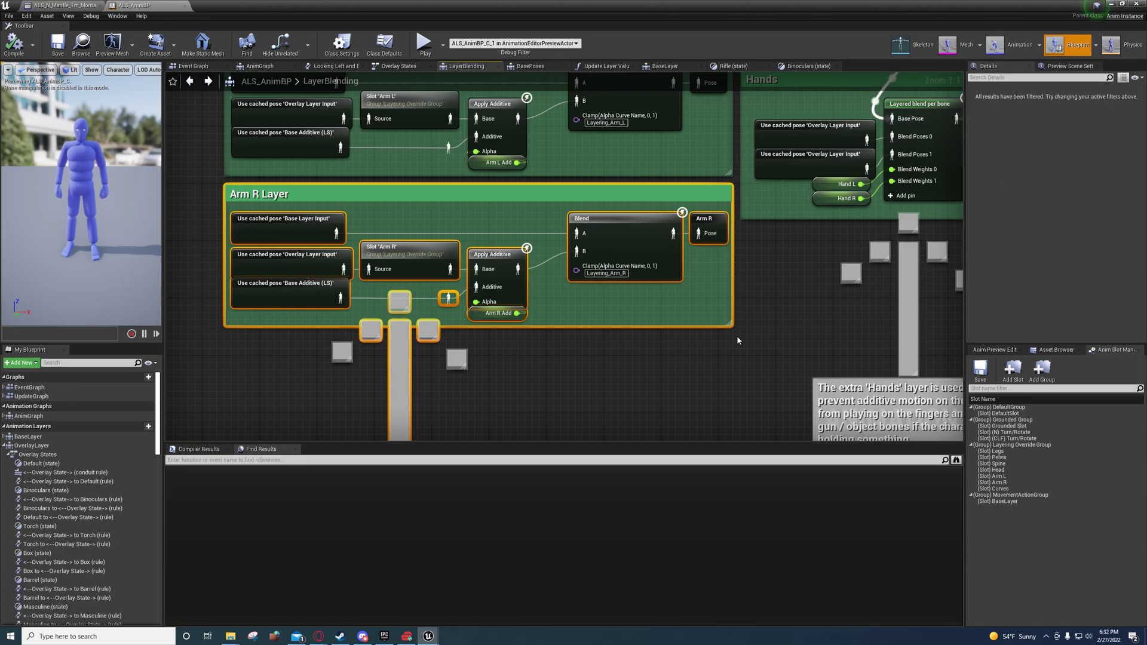
# Inspect the cached Legs, Pelvis, Spine and Head poses and the Layered blend per bone chain under Blend layers together.
pyautogui.moveTo(815, 232); pyautogui.dragTo(540, 432, button='right')
pyautogui.moveTo(751, 122); pyautogui.dragTo(632, 610, button='right')
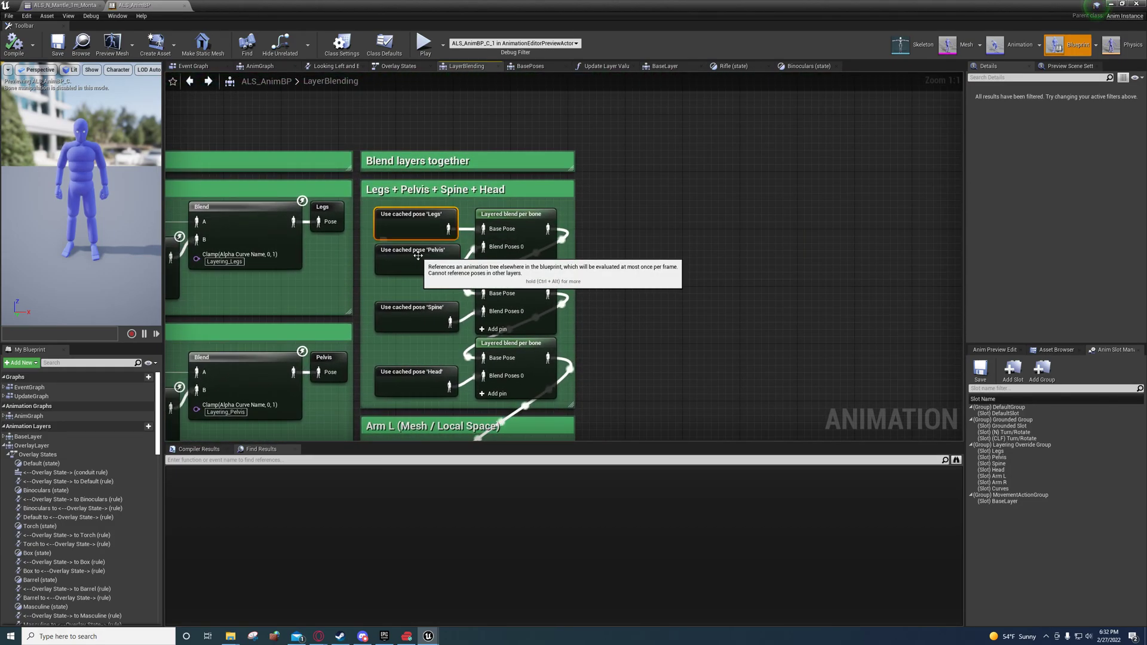
pyautogui.click(414, 323)
pyautogui.click(416, 386)
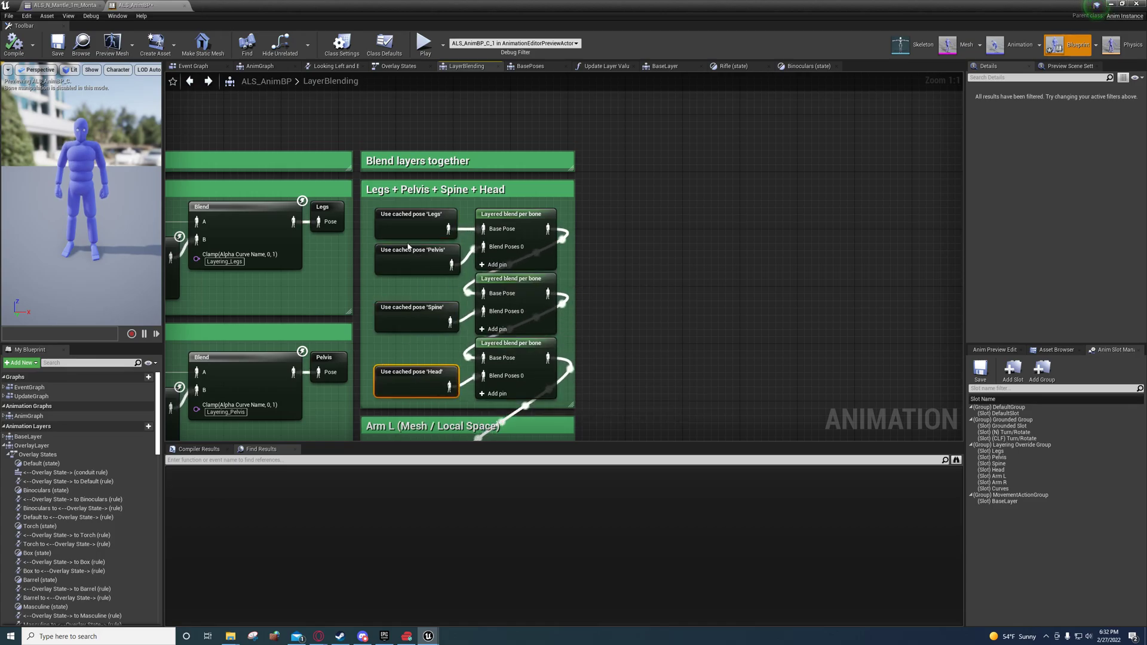
pyautogui.click(415, 226)
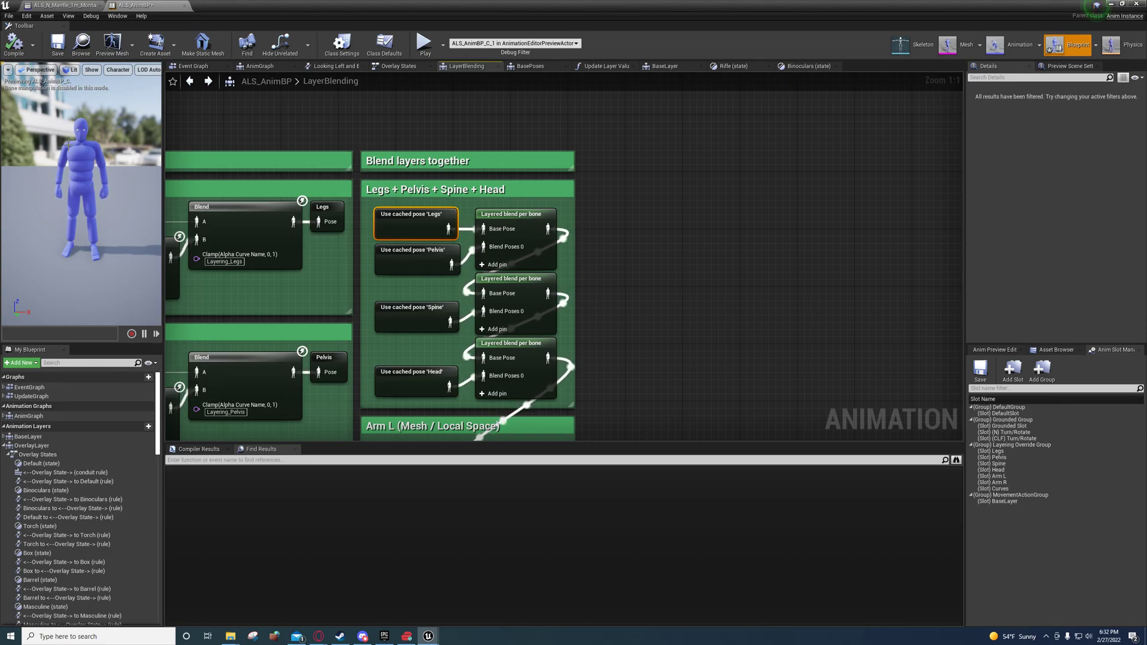
pyautogui.moveTo(661, 145); pyautogui.dragTo(618, 116, button='right')
pyautogui.moveTo(543, 330); pyautogui.dragTo(871, 206, button='right')
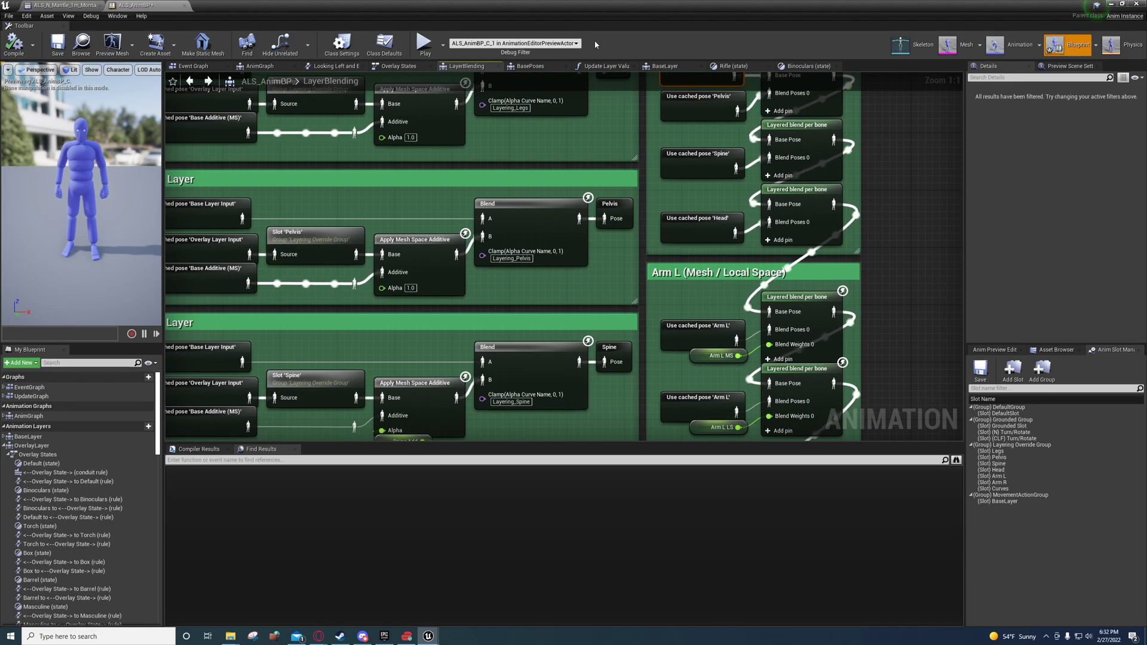
# Review the Main Grounded and Main Movement States in BaseLayer, and open the Binoculars overlay state.
pyautogui.click(666, 66)
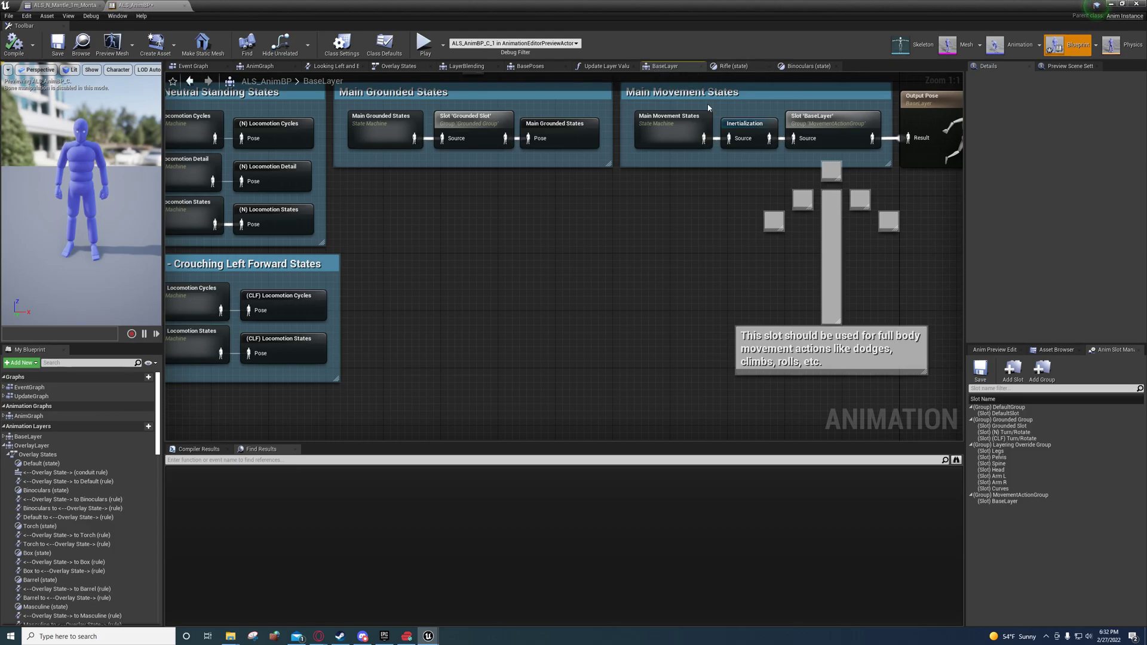
pyautogui.moveTo(708, 106); pyautogui.dragTo(558, 221, button='right')
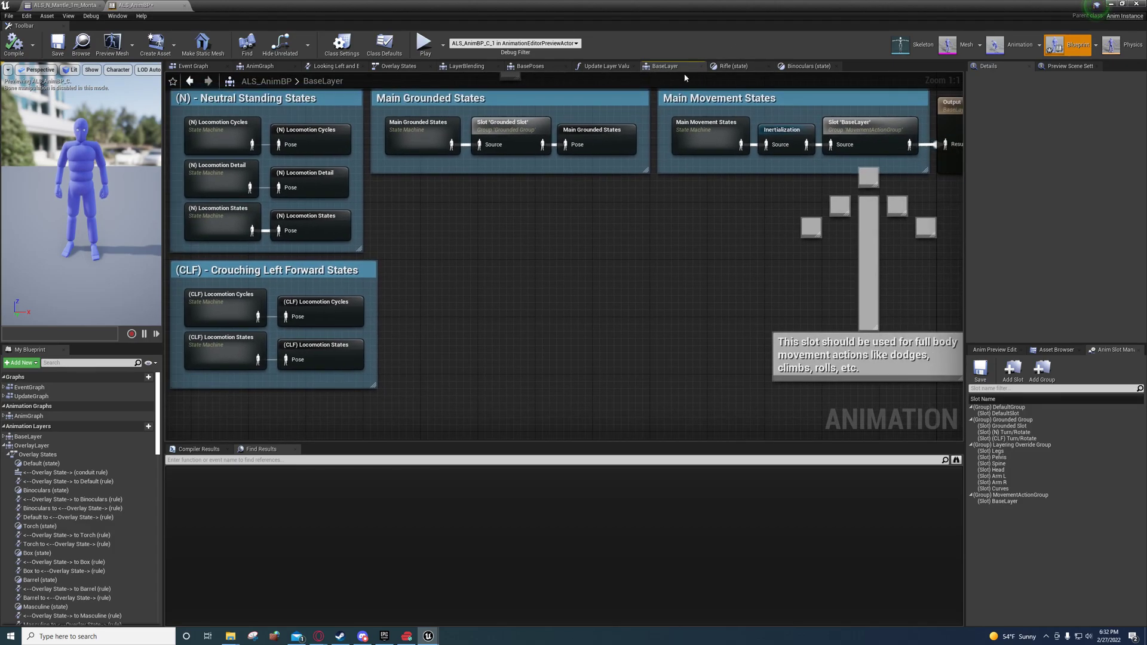
pyautogui.click(790, 67)
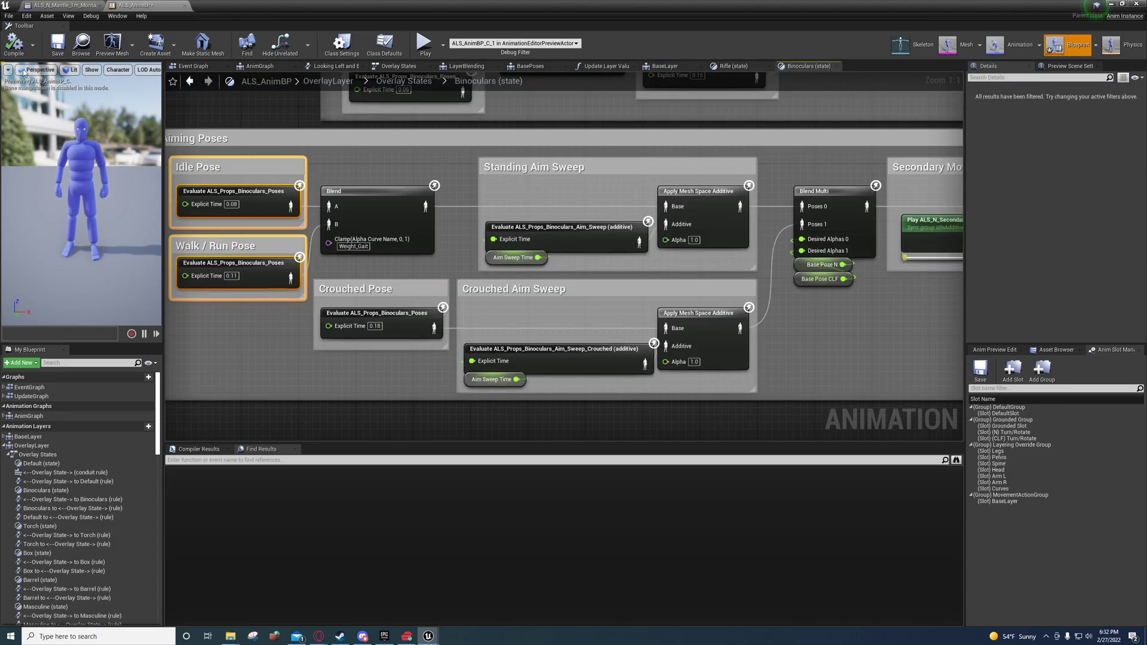
# Open the Rifle overlay state and examine its Rifle States, Mantle 1M, Land Roll and Get Up poses feeding Blend Poses by int.
pyautogui.click(735, 67)
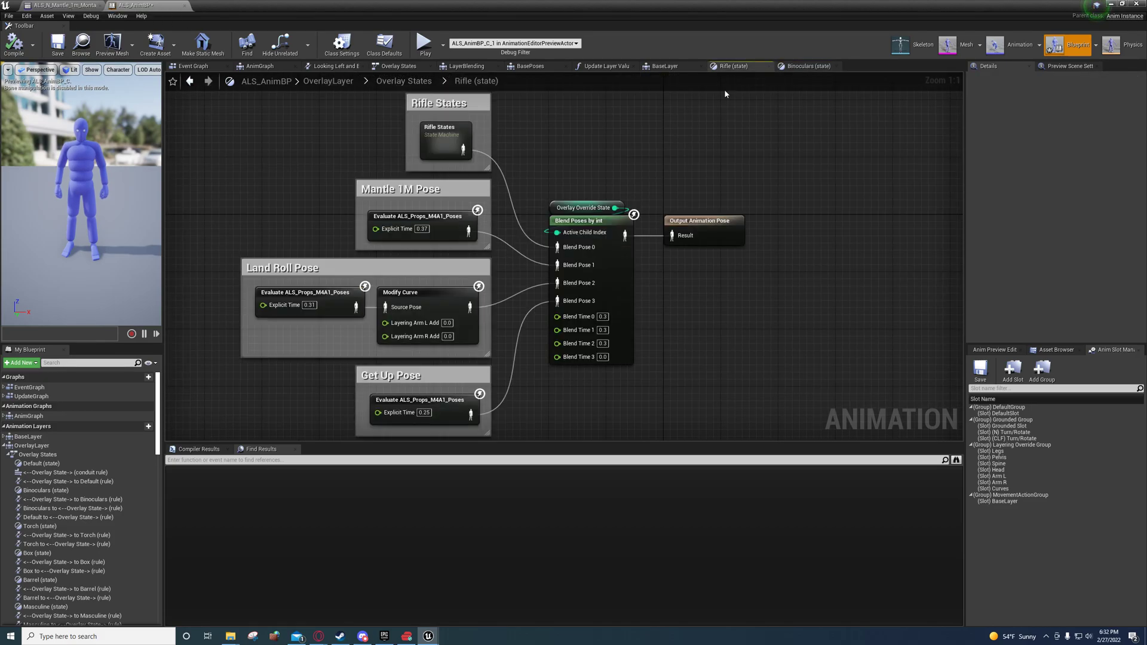
pyautogui.moveTo(644, 340)
pyautogui.mouseDown(button='right')
pyautogui.moveTo(589, 366)
pyautogui.moveTo(646, 306)
pyautogui.moveTo(640, 332)
pyautogui.mouseUp(button='right')
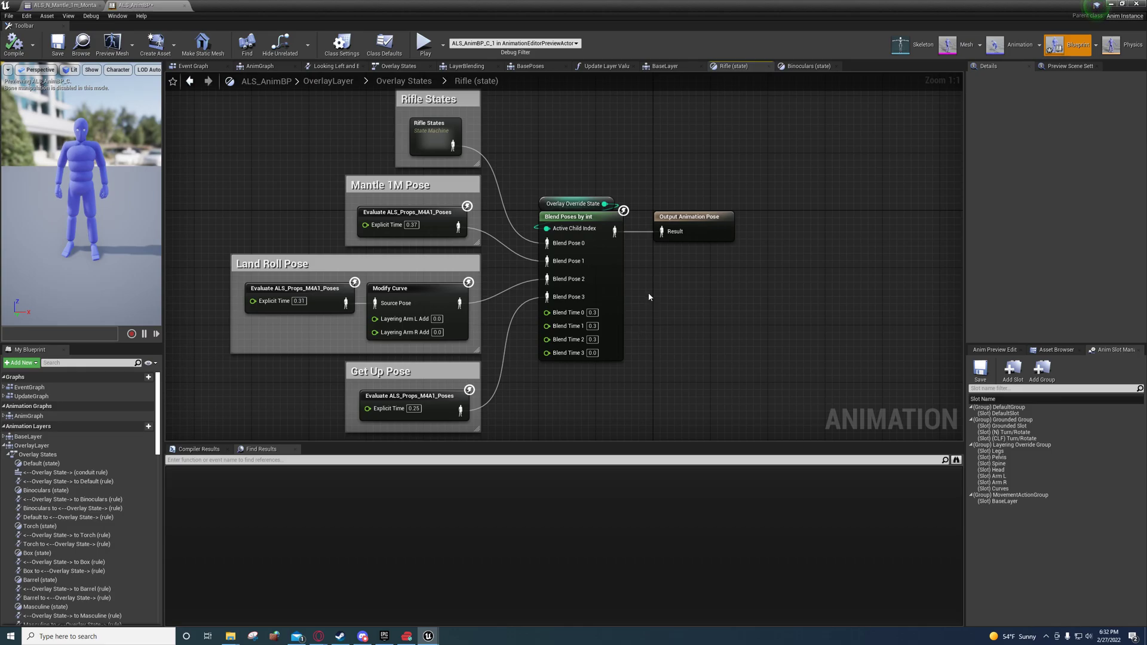
pyautogui.moveTo(648, 292); pyautogui.dragTo(603, 303, button='right')
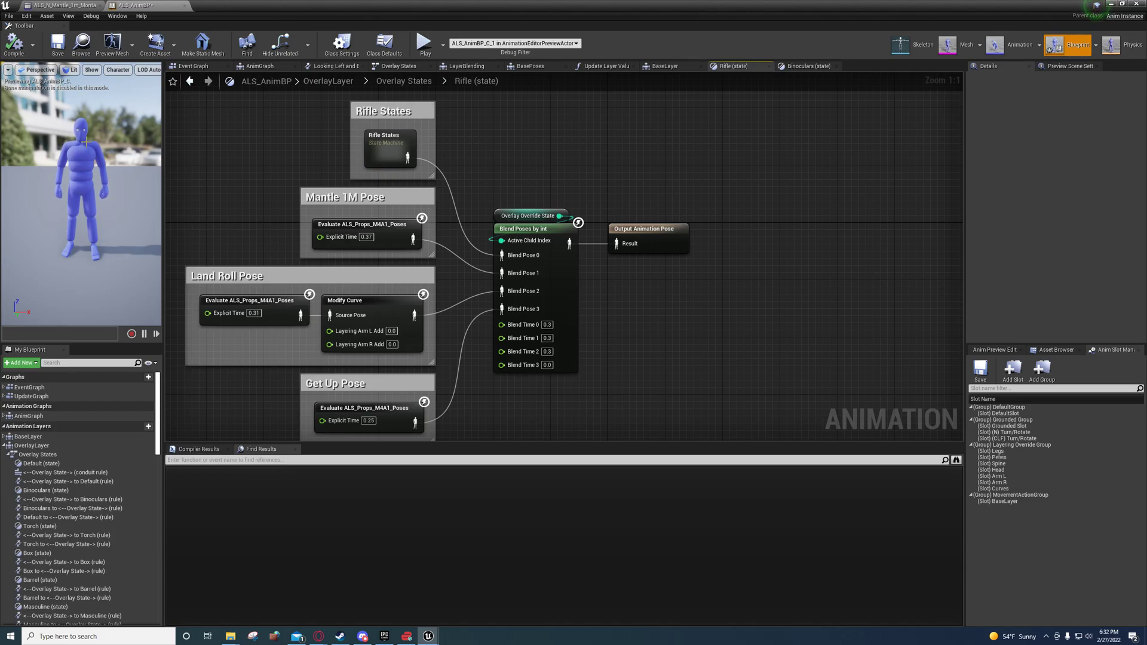
pyautogui.moveTo(203, 164); pyautogui.dragTo(209, 157, button='right')
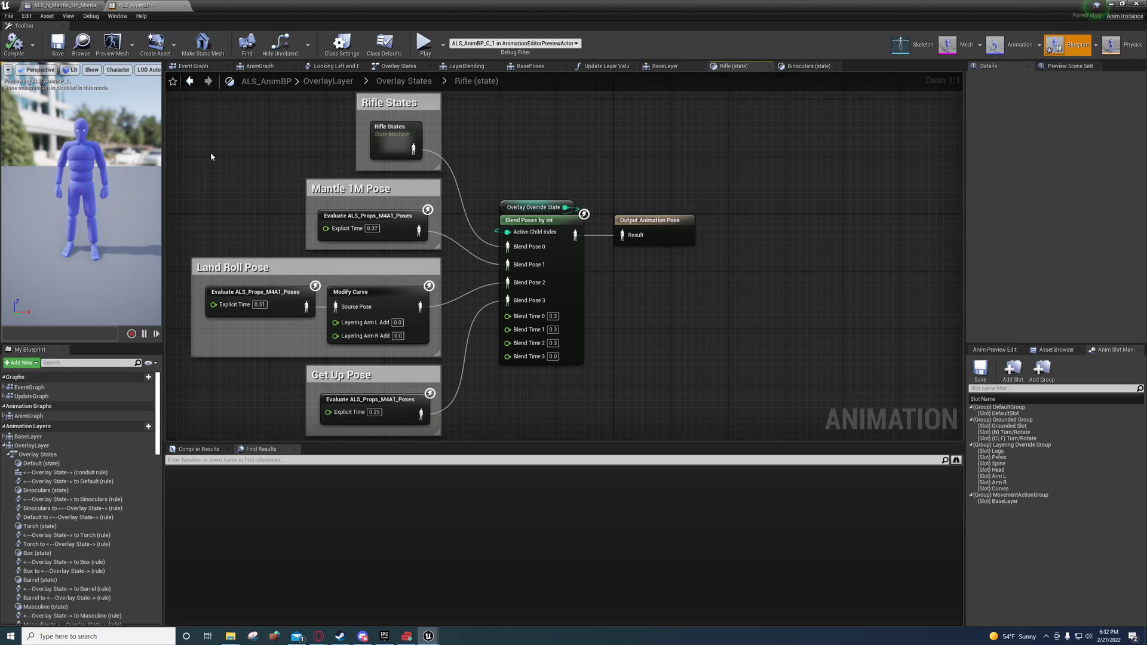
pyautogui.moveTo(212, 154)
pyautogui.mouseDown(button='right')
pyautogui.moveTo(199, 164)
pyautogui.moveTo(207, 146)
pyautogui.moveTo(225, 153)
pyautogui.mouseUp(button='right')
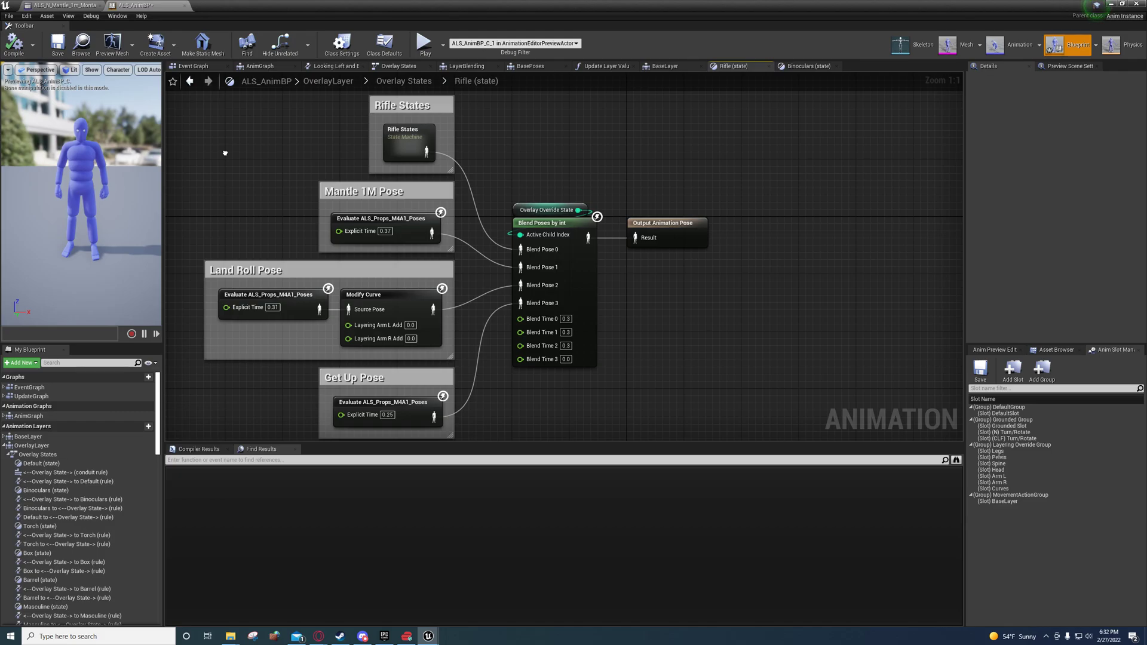
pyautogui.moveTo(226, 153); pyautogui.dragTo(236, 151, button='right')
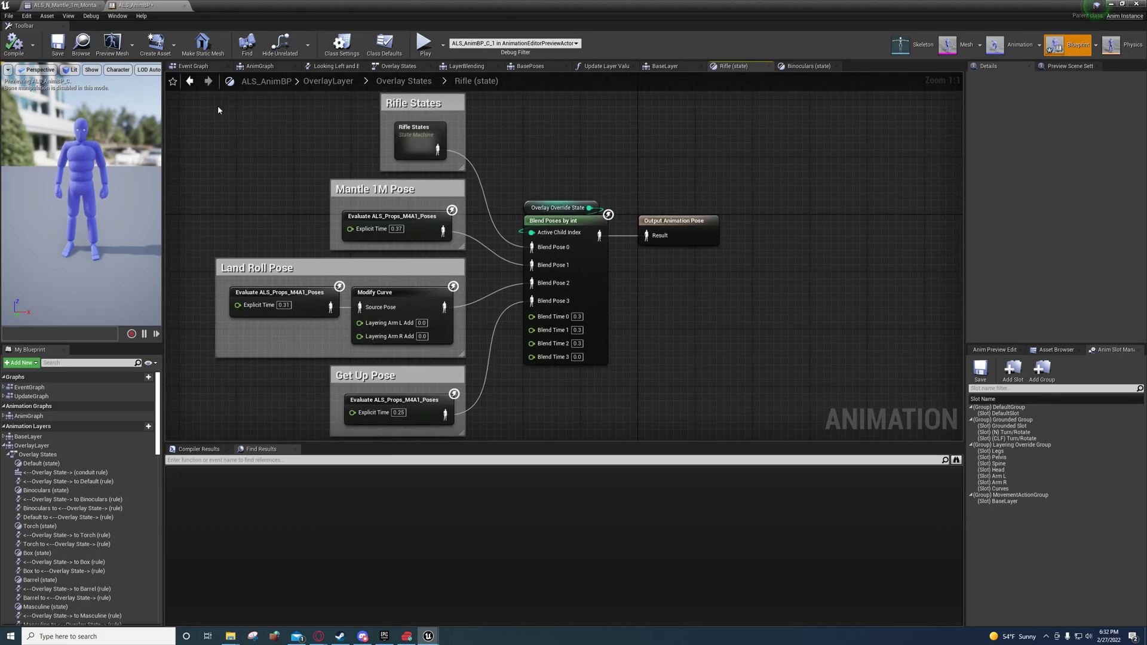
pyautogui.moveTo(750, 110); pyautogui.dragTo(257, 402)
pyautogui.click(694, 366)
pyautogui.moveTo(685, 351); pyautogui.dragTo(586, 273, button='right')
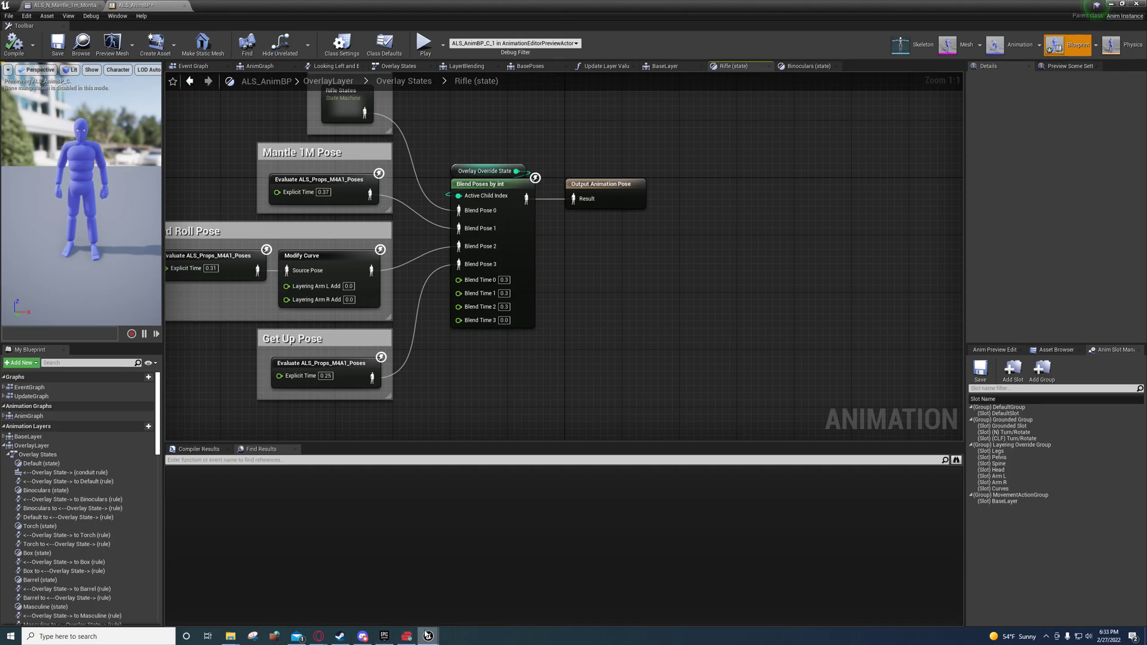
# Save the ALS_AnimBP animation blueprint.
pyautogui.moveTo(428, 636)
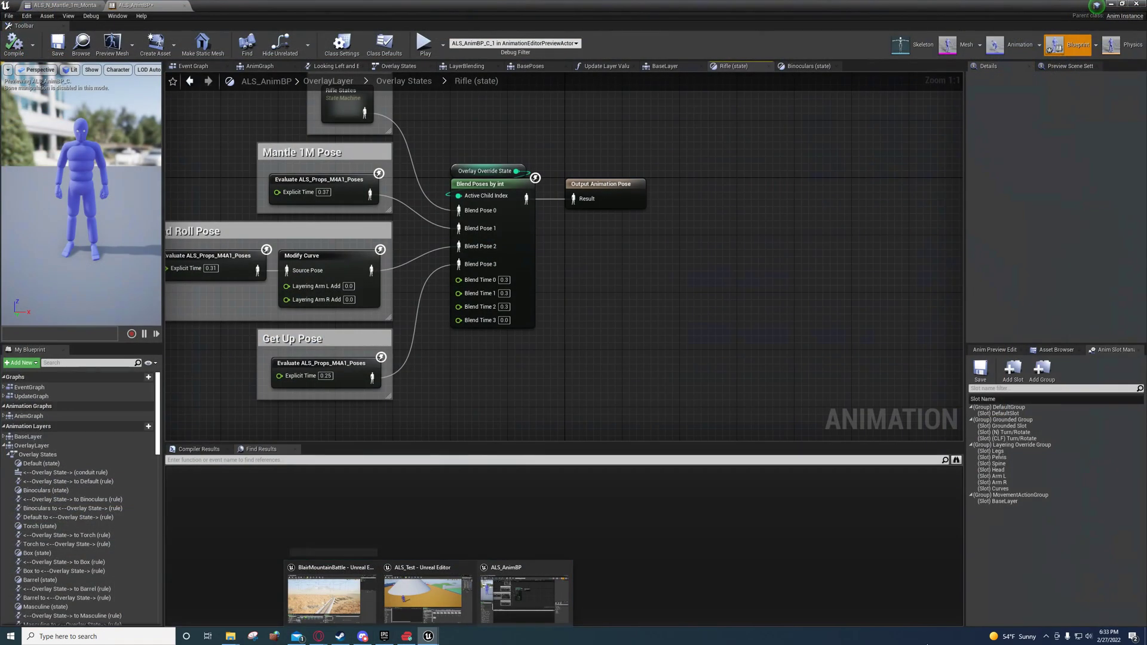
pyautogui.moveTo(683, 374); pyautogui.dragTo(636, 402, button='right')
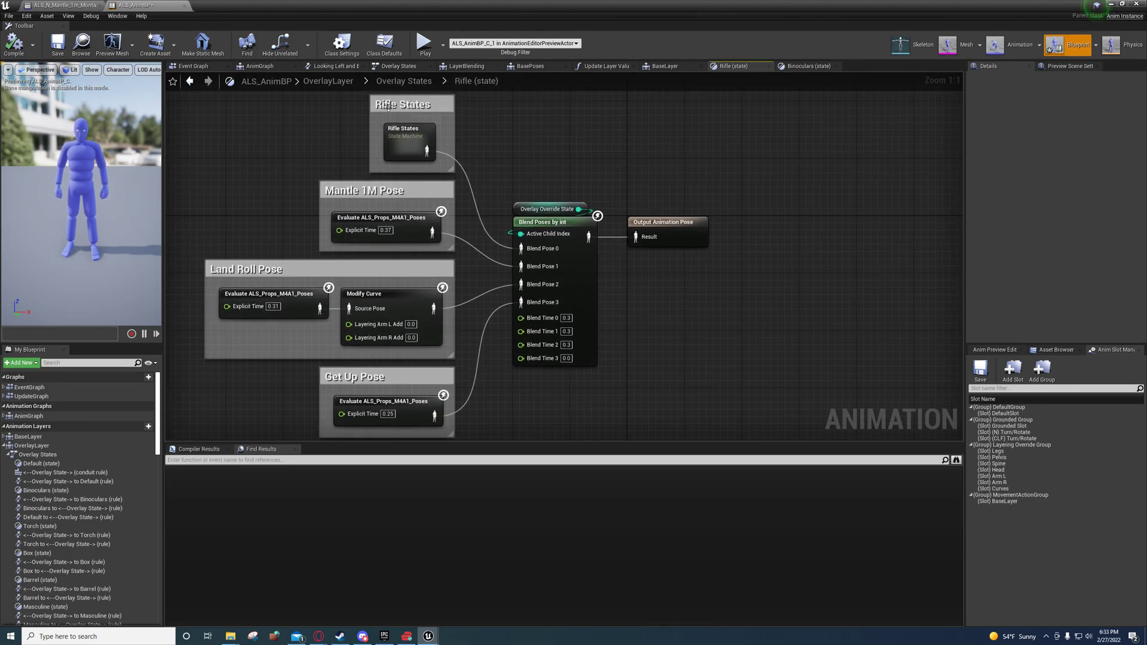
pyautogui.click(61, 45)
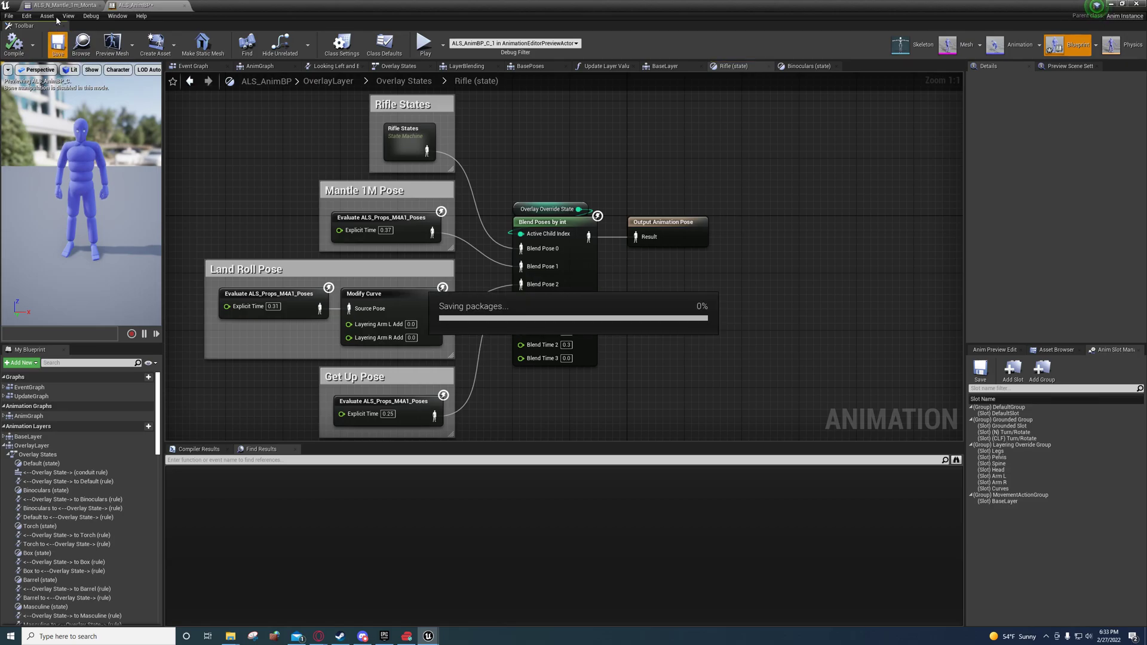